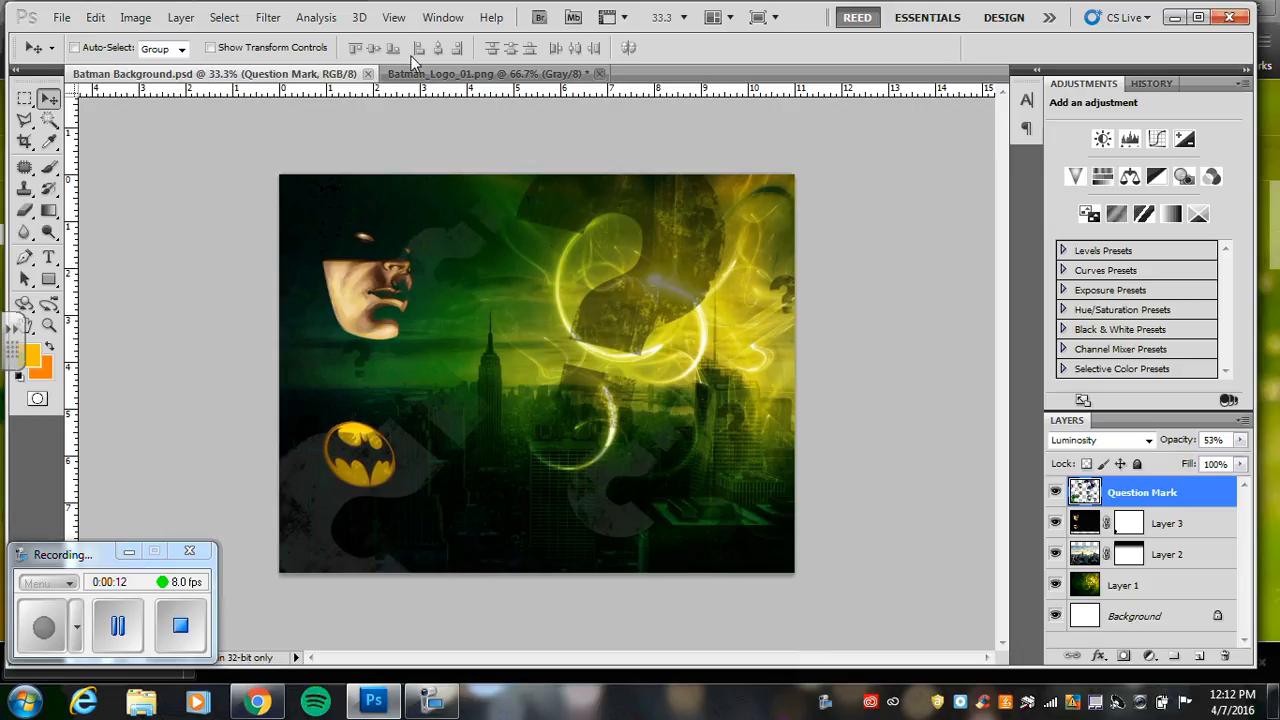
pyautogui.click(441, 78)
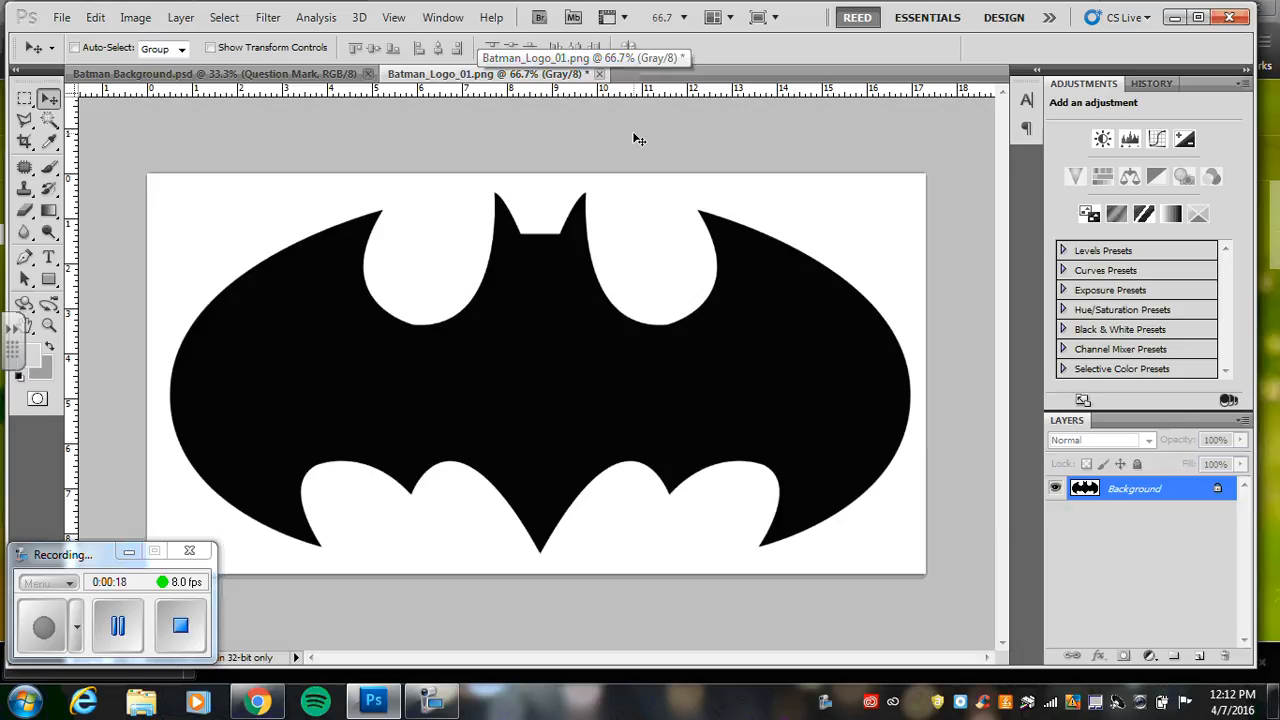
pyautogui.click(119, 630)
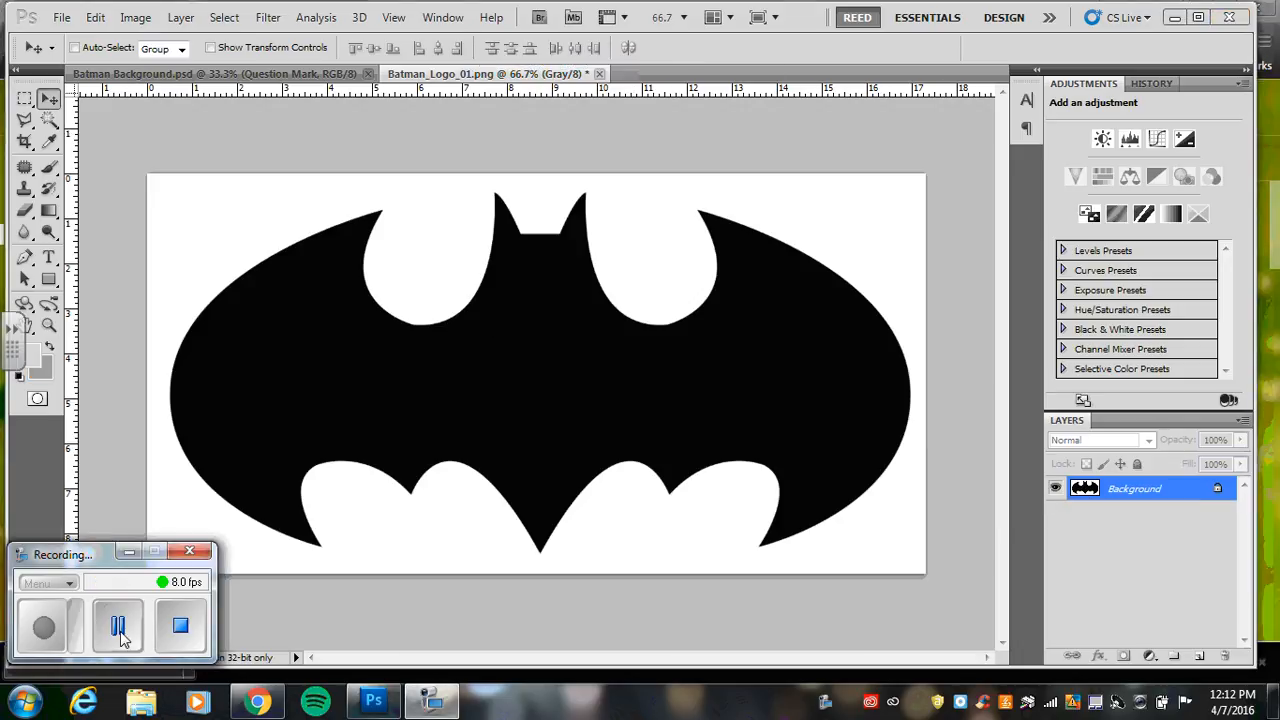
pyautogui.click(45, 627)
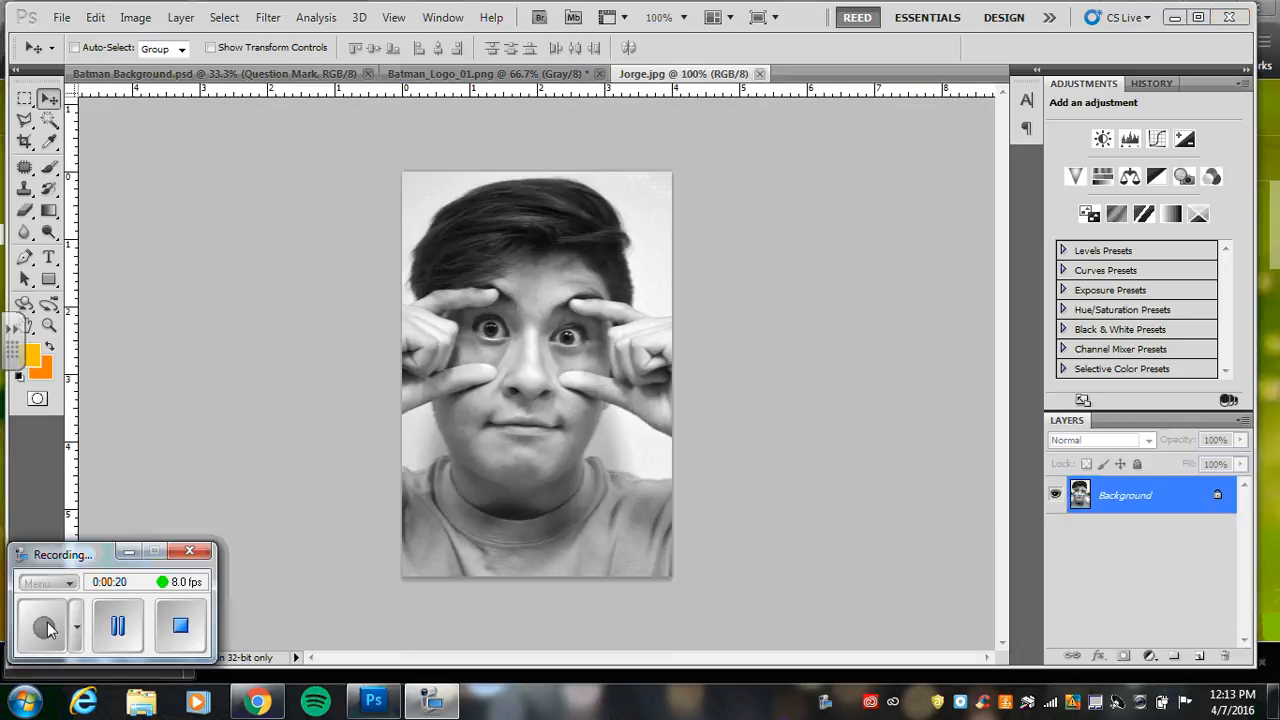
pyautogui.click(497, 76)
pyautogui.click(292, 76)
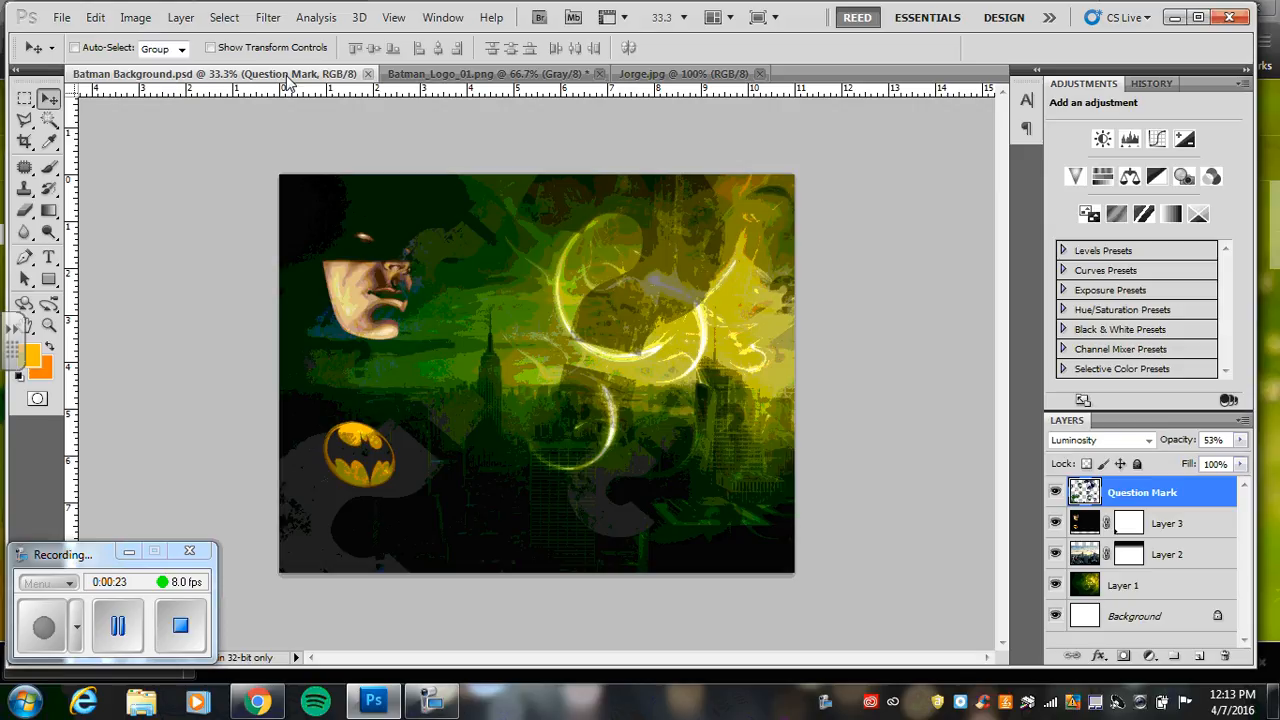
# Copy the entire Batman_Logo_01.png image and paste it into Batman Background.psd
pyautogui.click(428, 76)
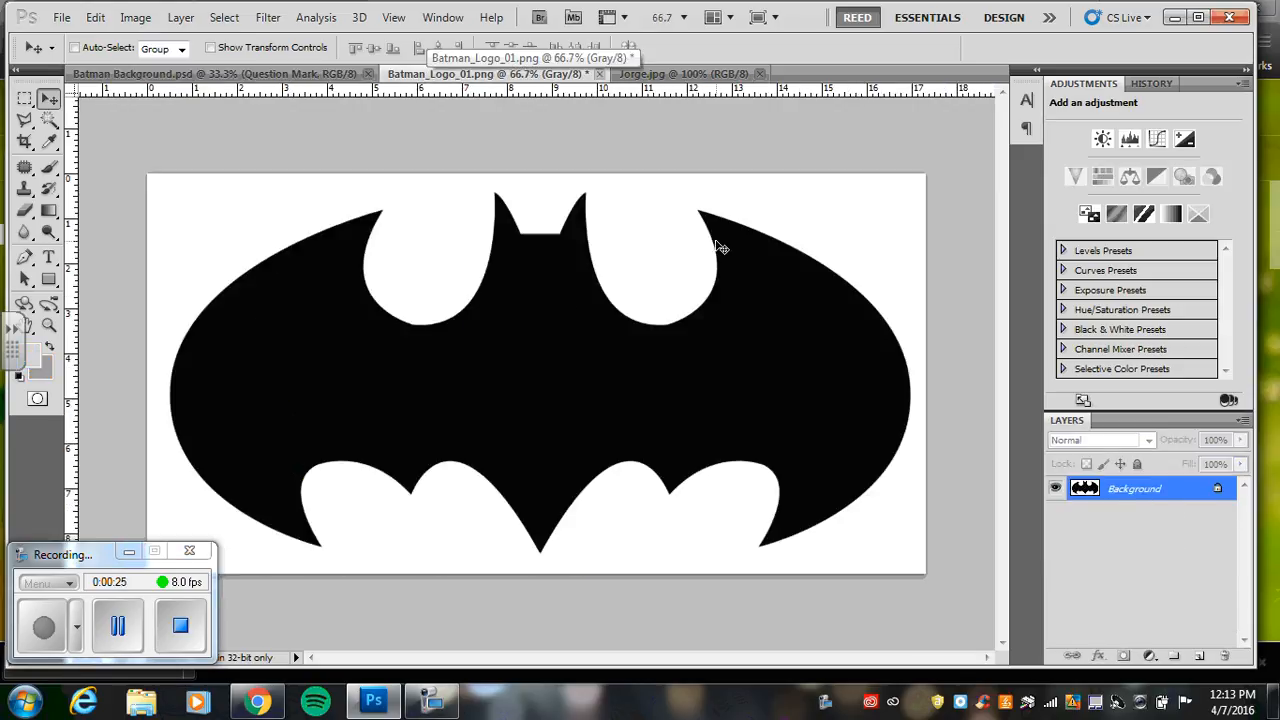
pyautogui.hotkey('ctrl', 'a')
pyautogui.click(240, 74)
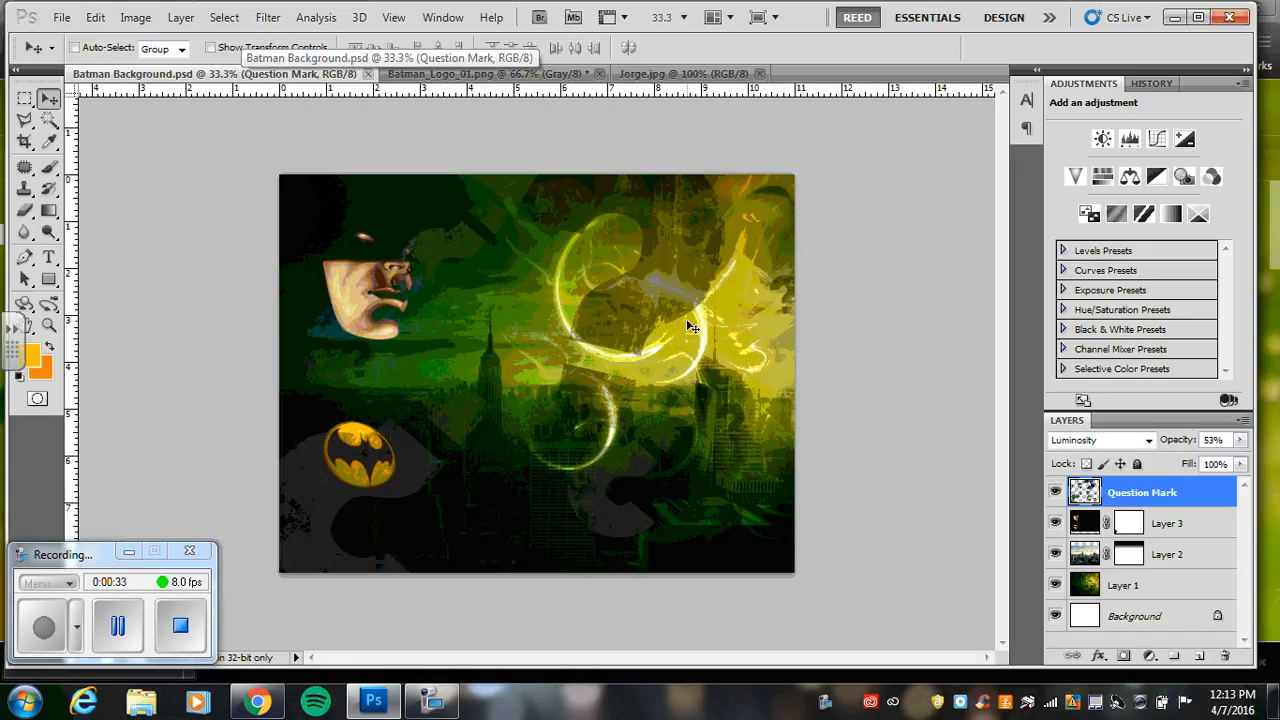
pyautogui.hotkey('ctrl', 'v')
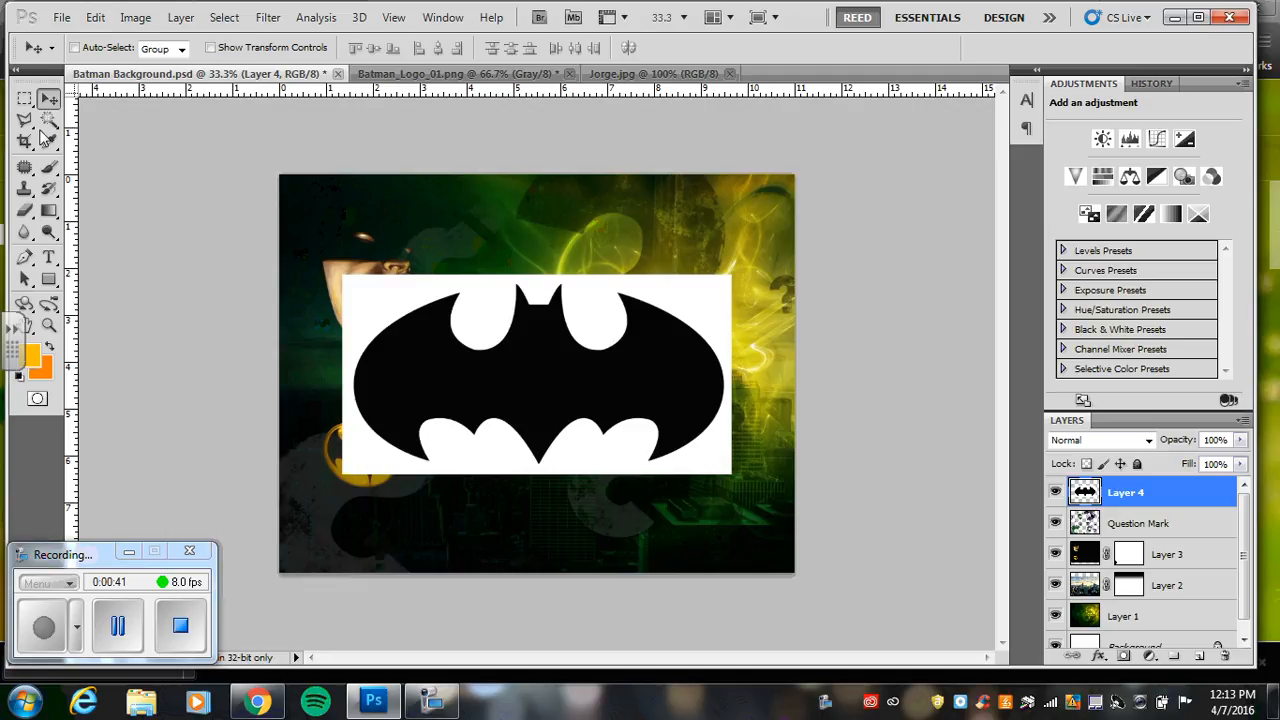
# Remove the white background from the pasted bat logo with the Magic Wand at tolerance 32, and clear the selection
pyautogui.moveTo(48, 121); pyautogui.dragTo(130, 144)
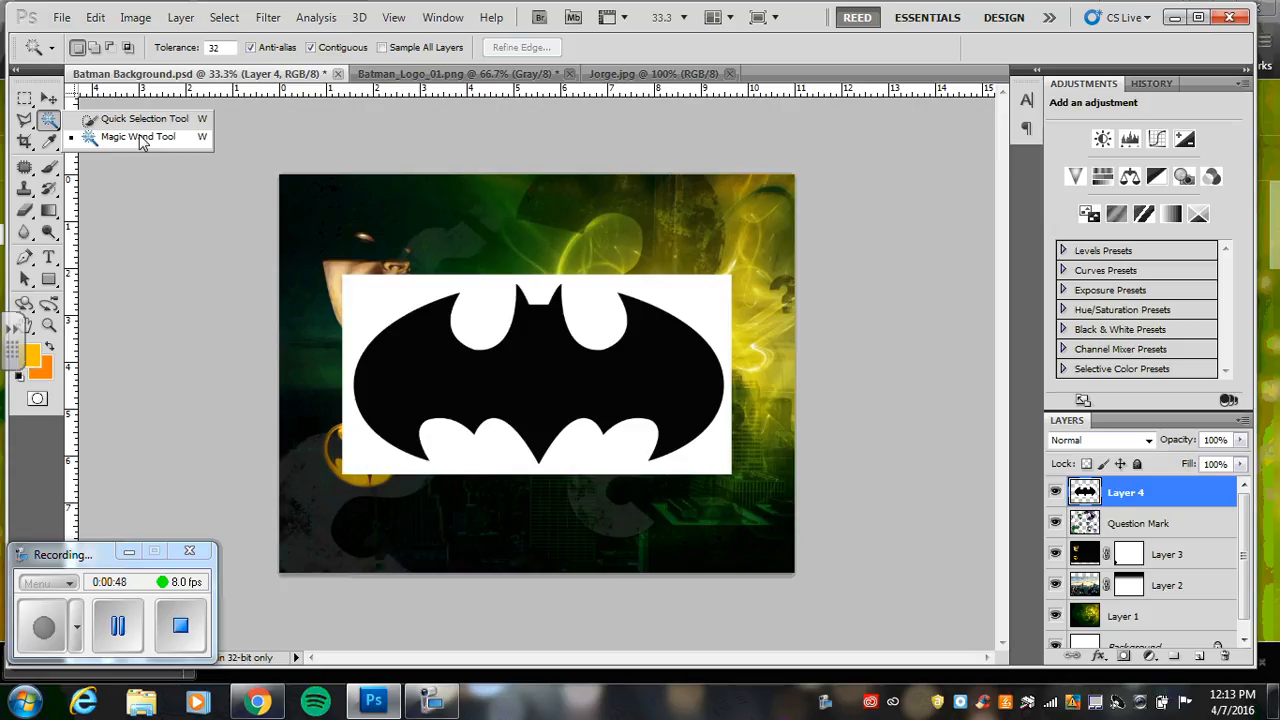
pyautogui.click(141, 143)
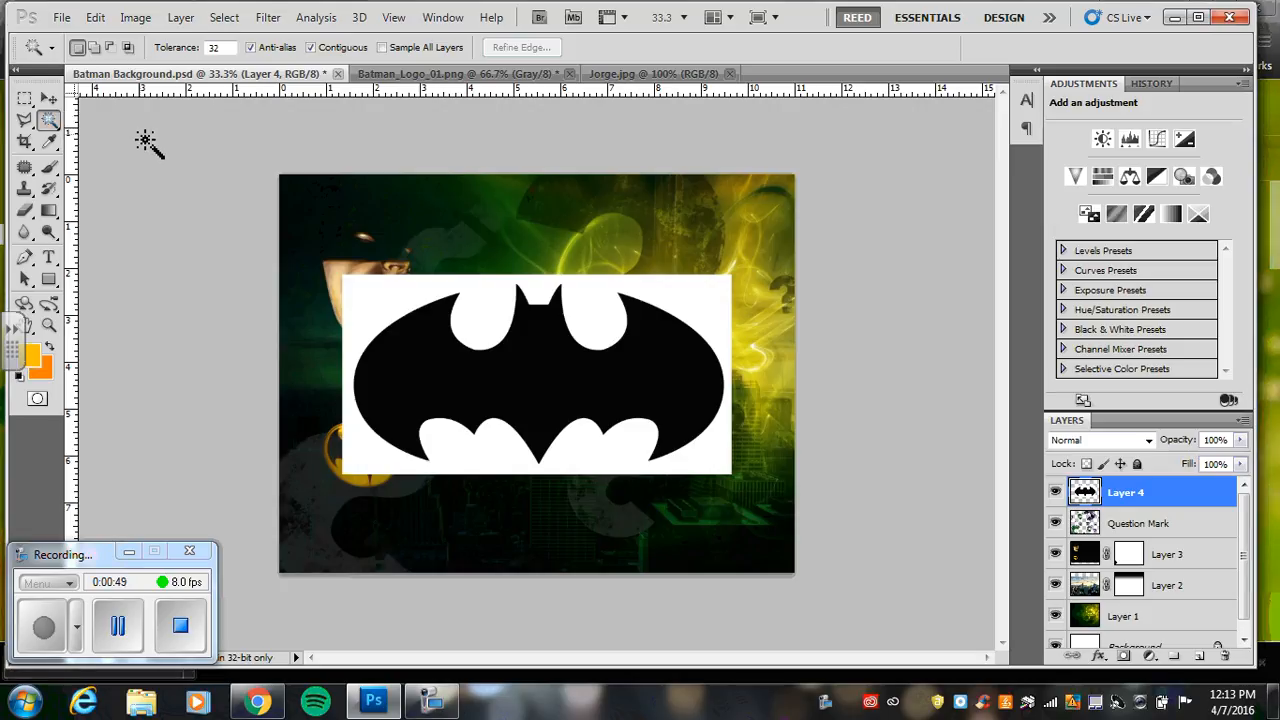
pyautogui.click(376, 313)
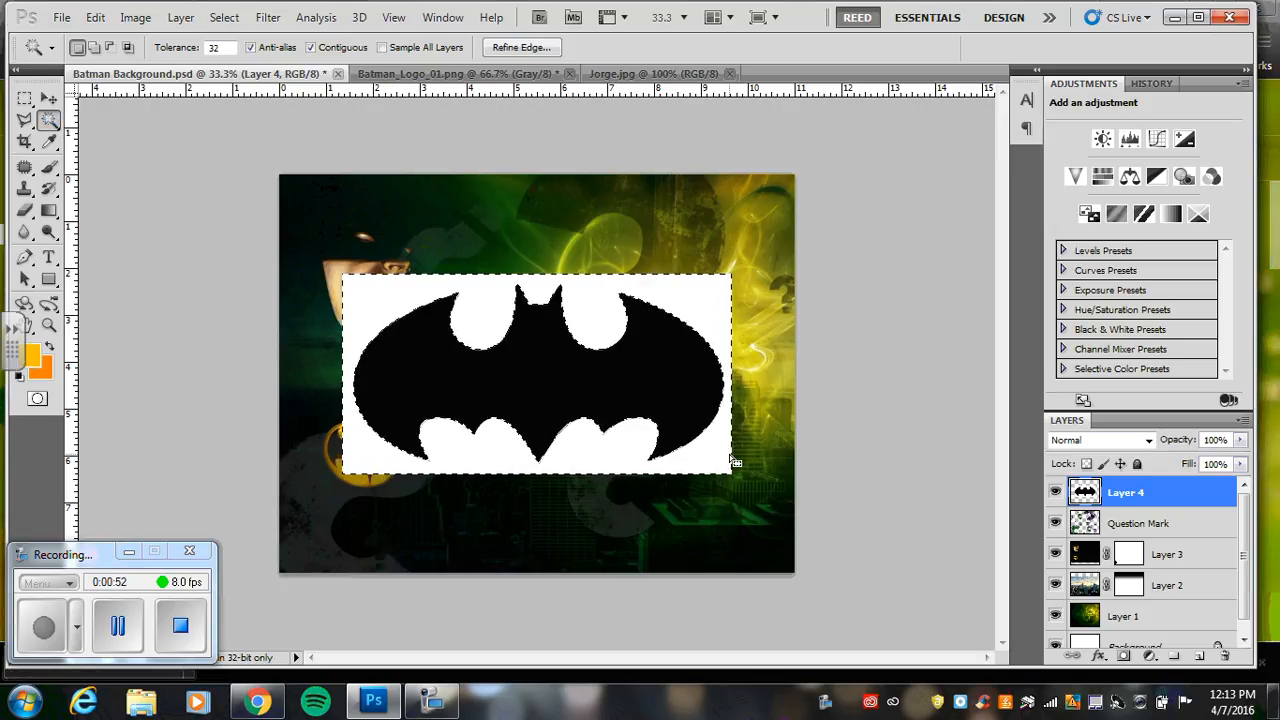
pyautogui.press('Delete')
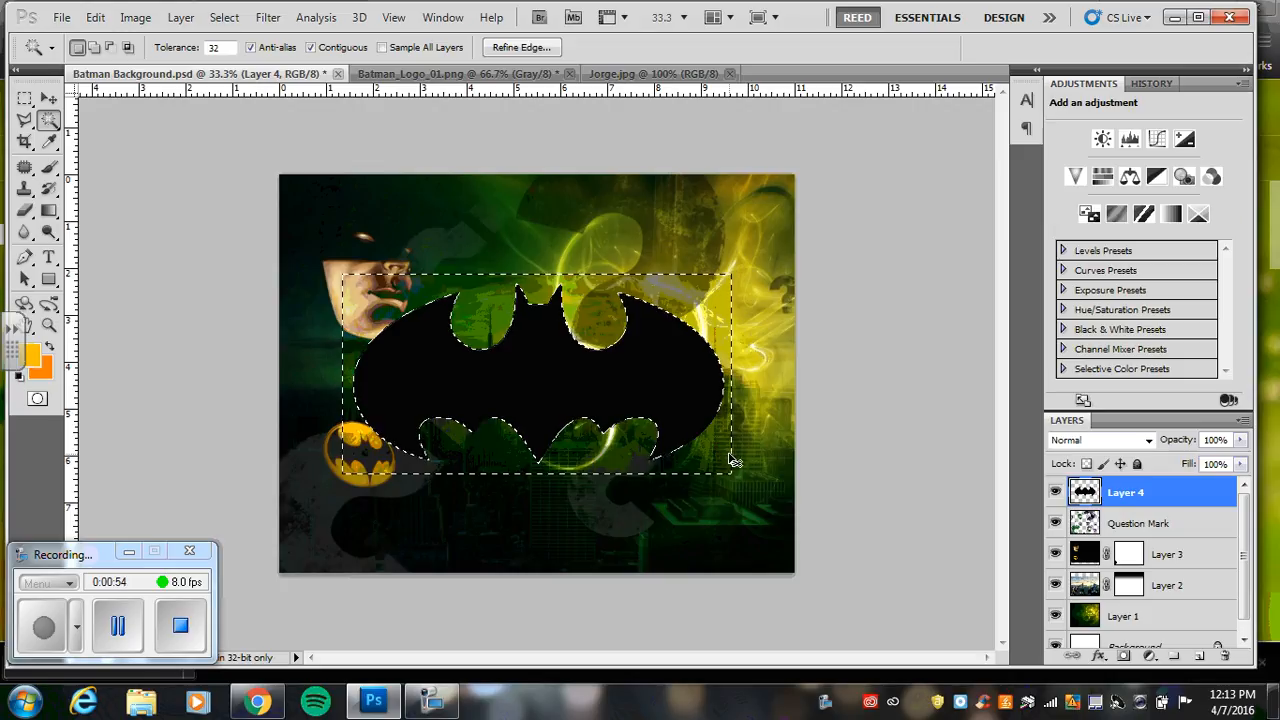
pyautogui.hotkey('ctrl', 'd')
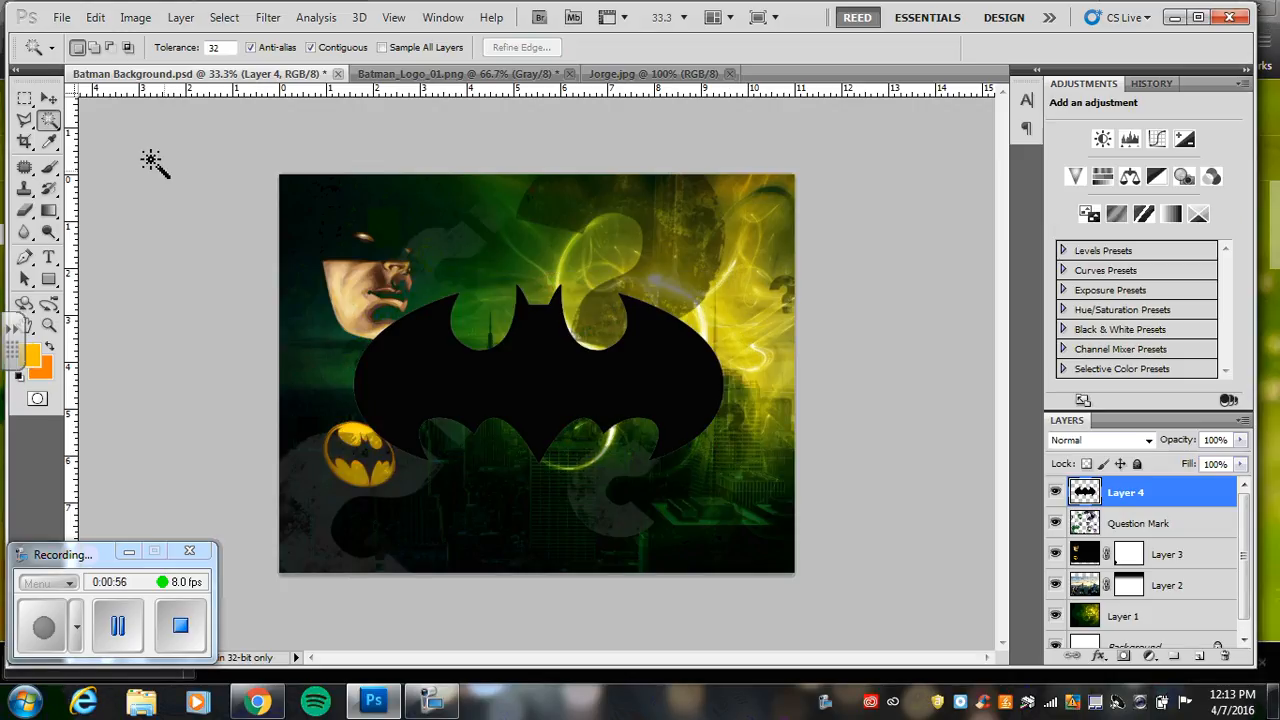
# Scale the bat logo proportionally to about 73% and move it into the upper-right area of the artwork
pyautogui.click(48, 98)
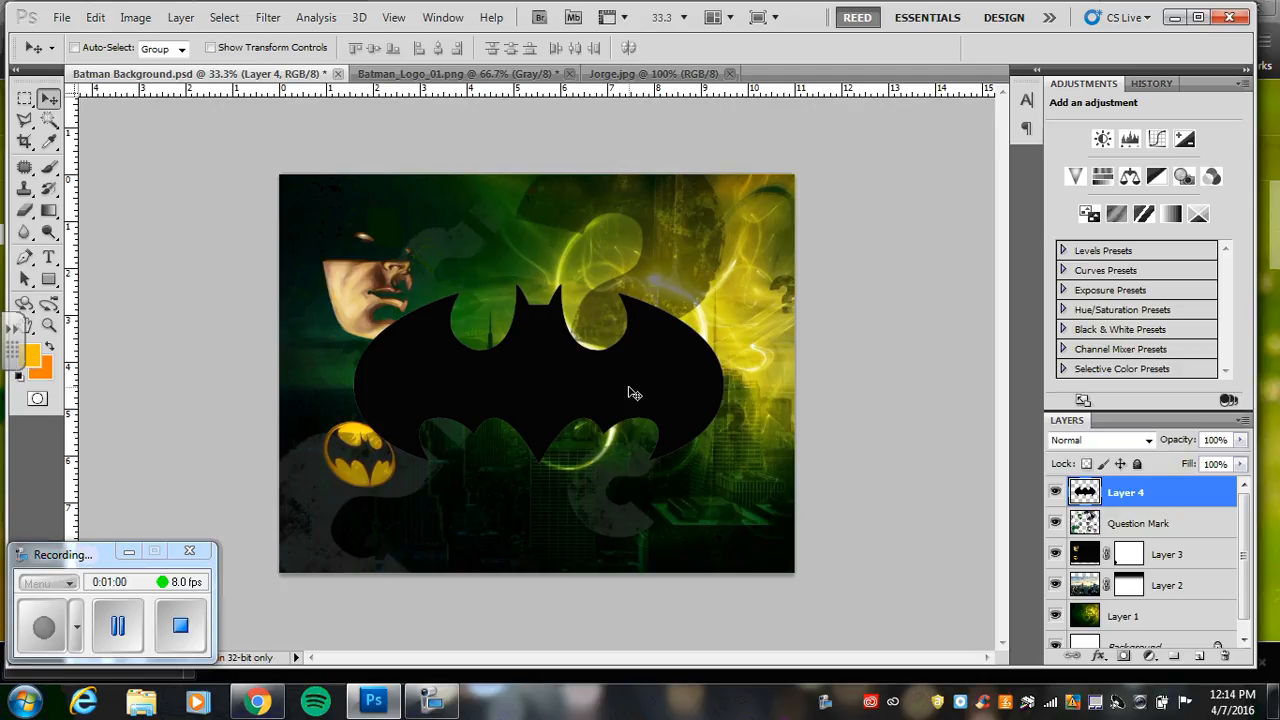
pyautogui.hotkey('ctrl', 't')
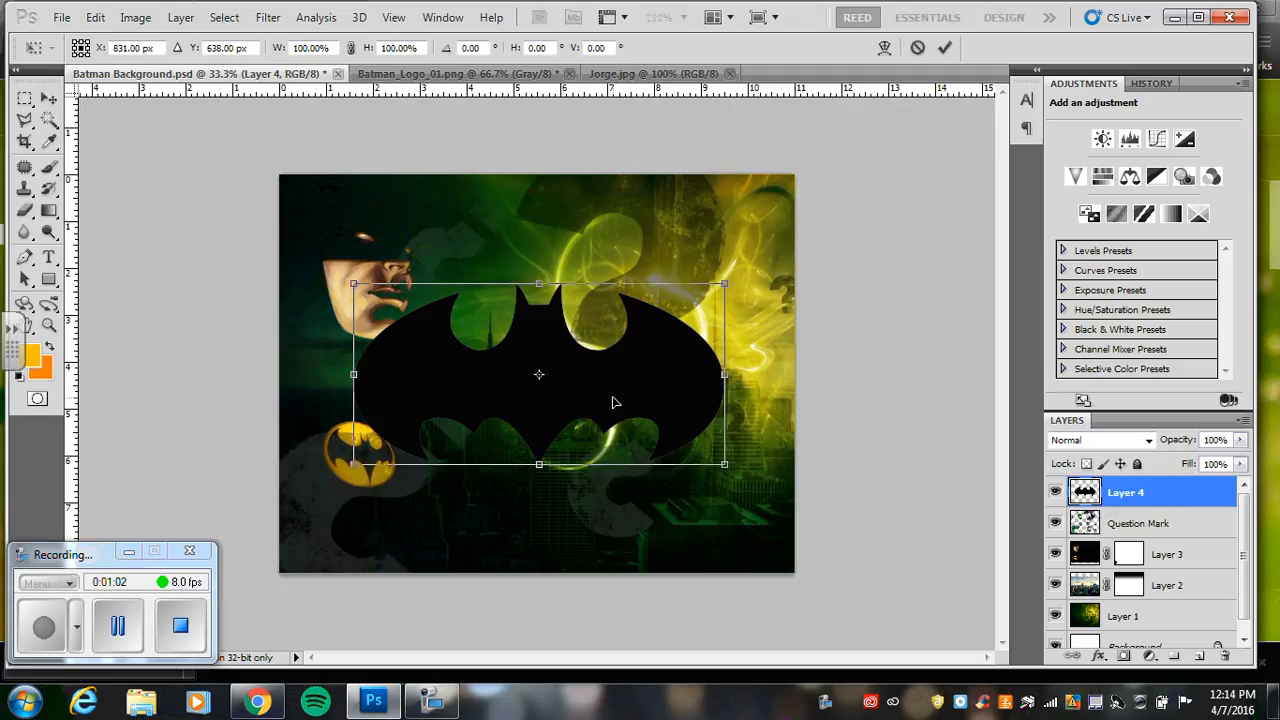
pyautogui.moveTo(725, 465); pyautogui.dragTo(624, 415)
pyautogui.moveTo(519, 367); pyautogui.dragTo(659, 298)
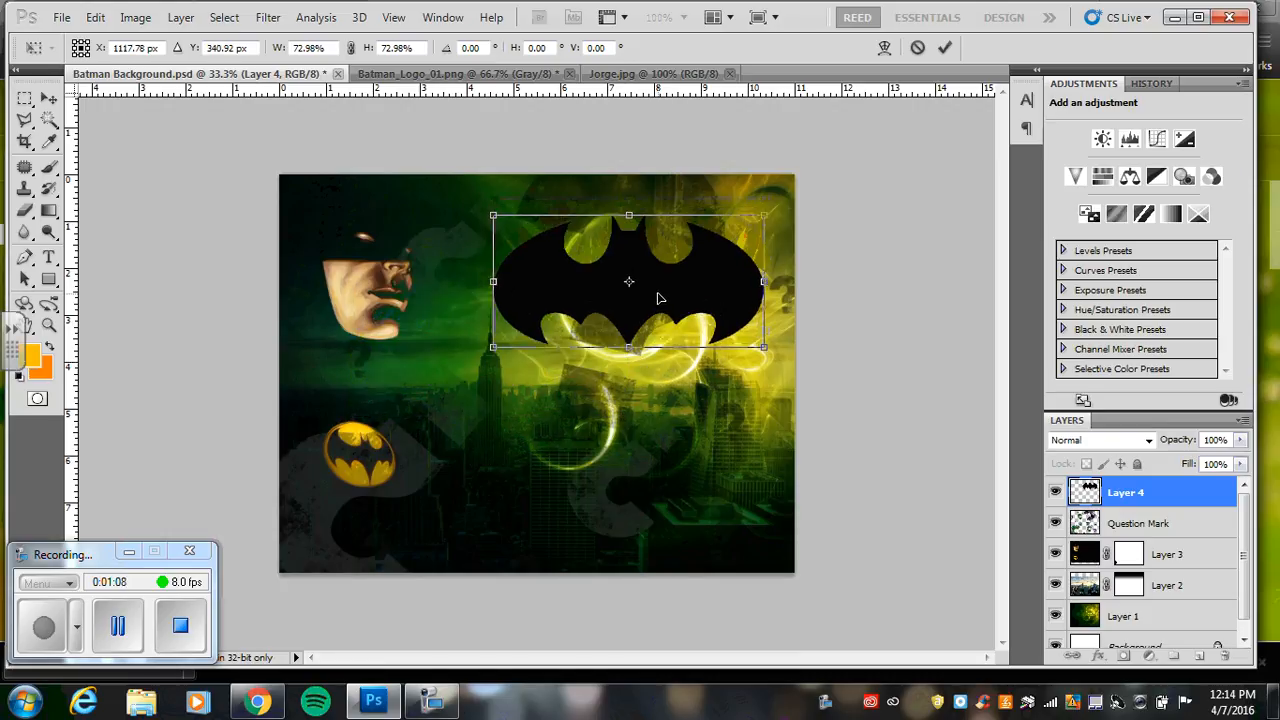
pyautogui.press('Return')
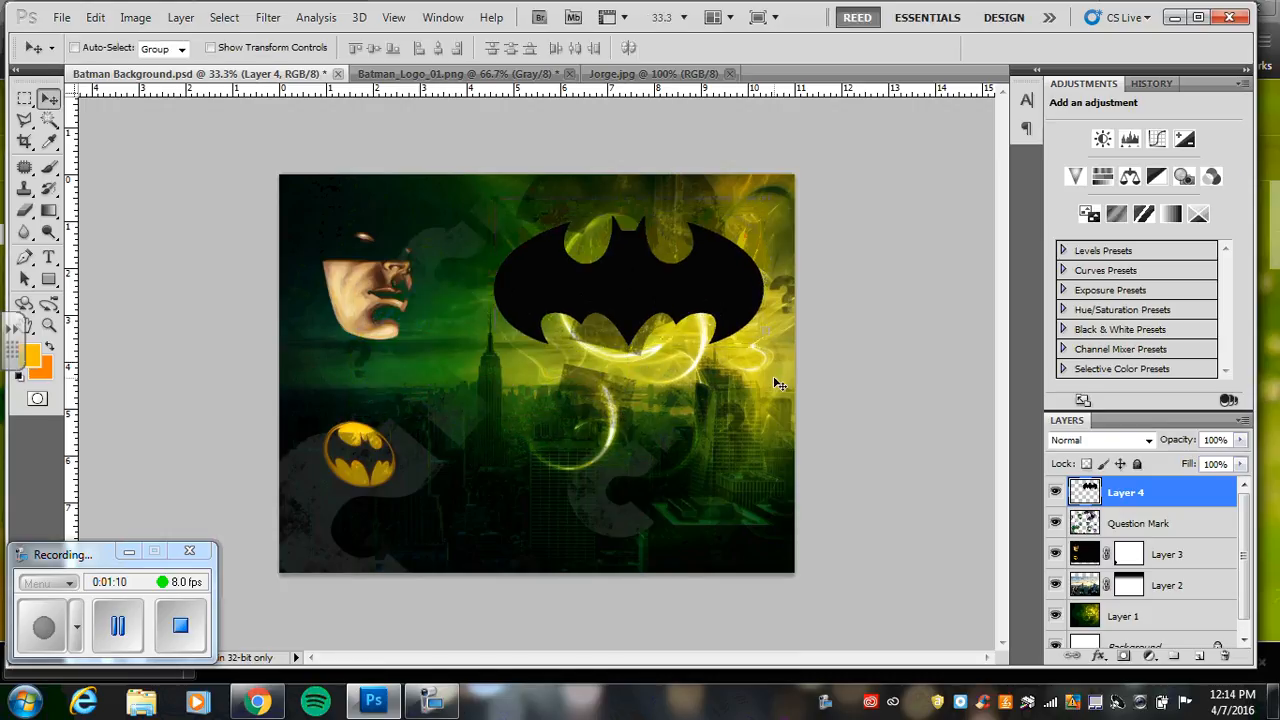
# Paste a second copy of the bat logo and delete its white background with the Magic Wand
pyautogui.hotkey('ctrl', 'v')
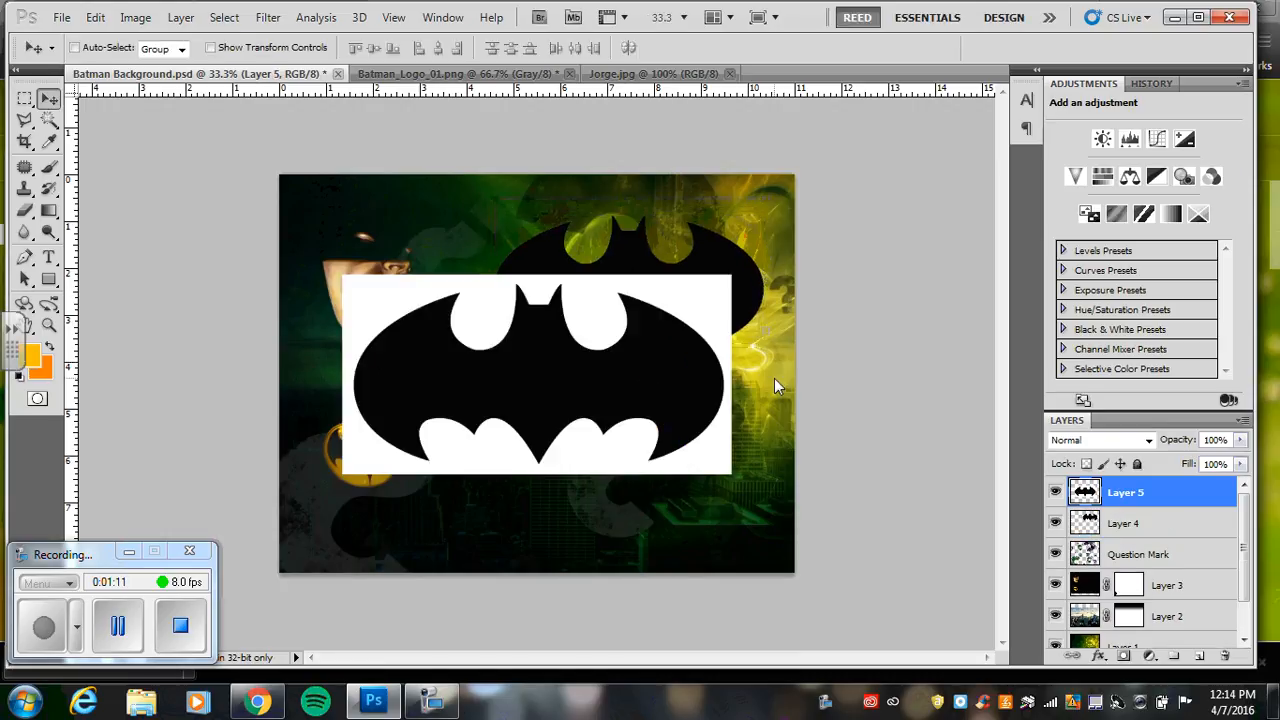
pyautogui.click(49, 120)
pyautogui.click(380, 300)
pyautogui.press('Delete')
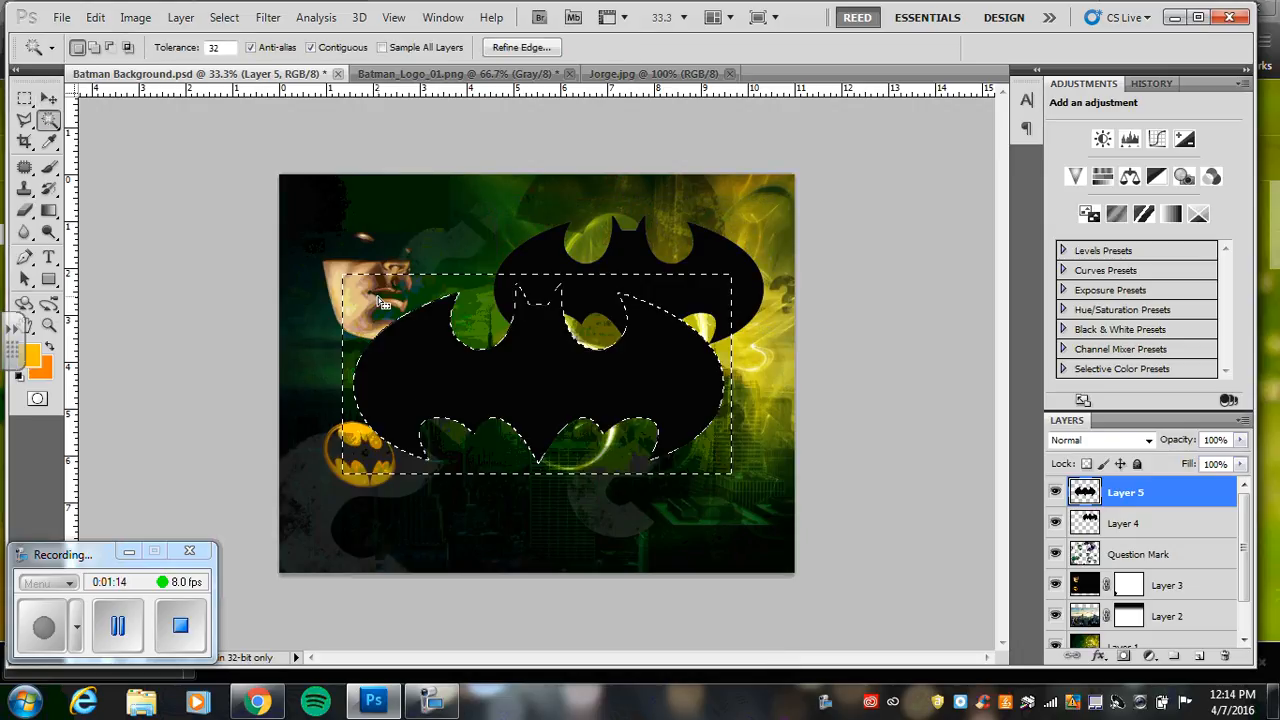
pyautogui.hotkey('ctrl', 'd')
pyautogui.press('v')
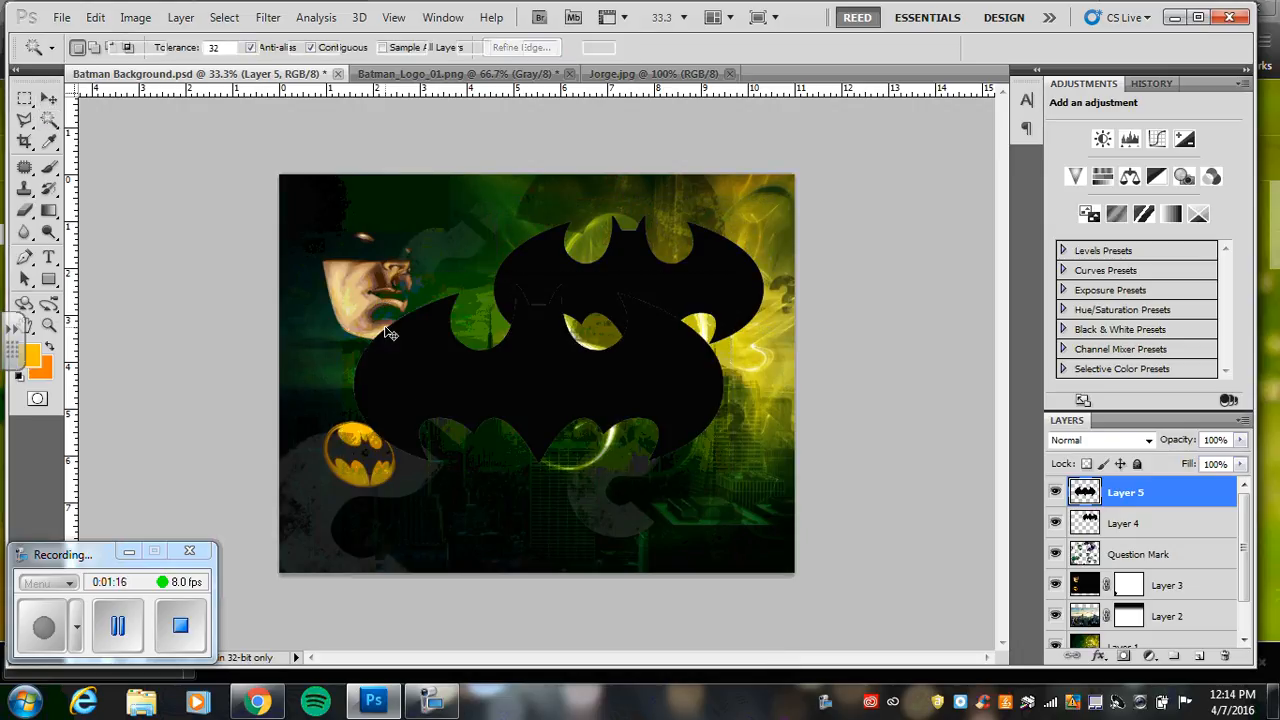
# Shrink the second bat logo, rotate it about -28.6°, and place it below the right side of the first logo
pyautogui.hotkey('ctrl', 't')
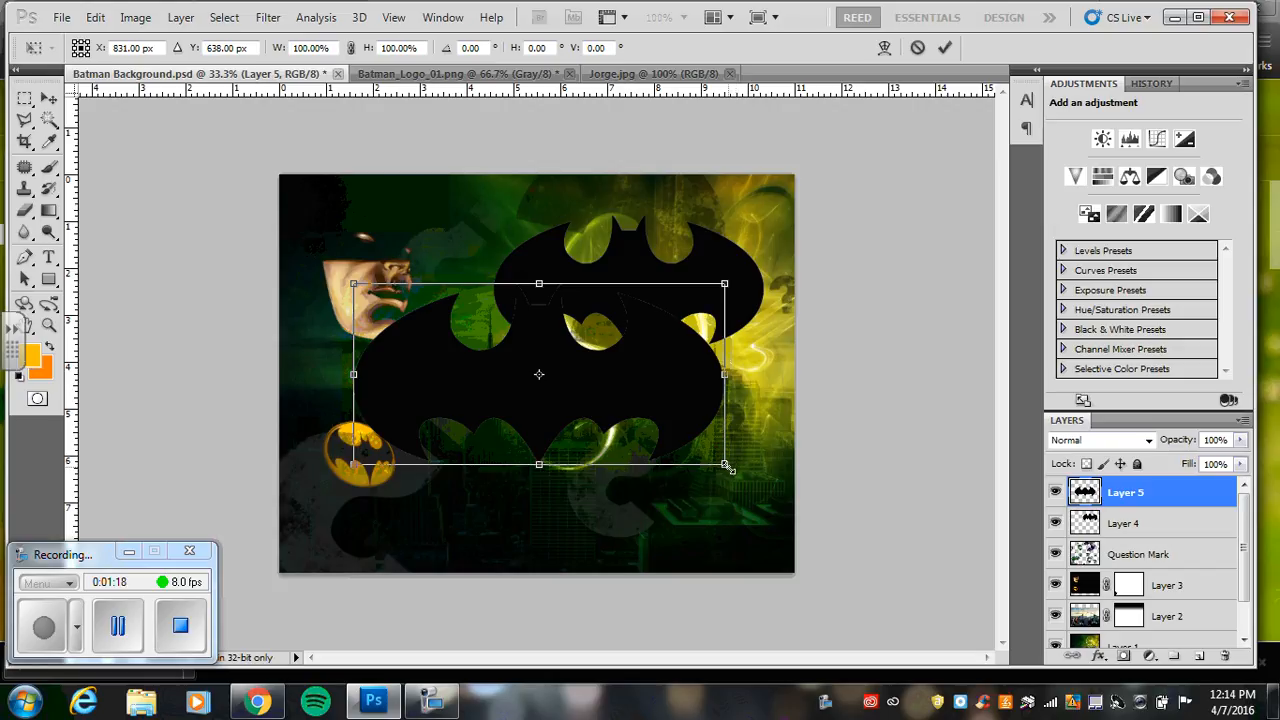
pyautogui.moveTo(727, 466); pyautogui.dragTo(695, 340)
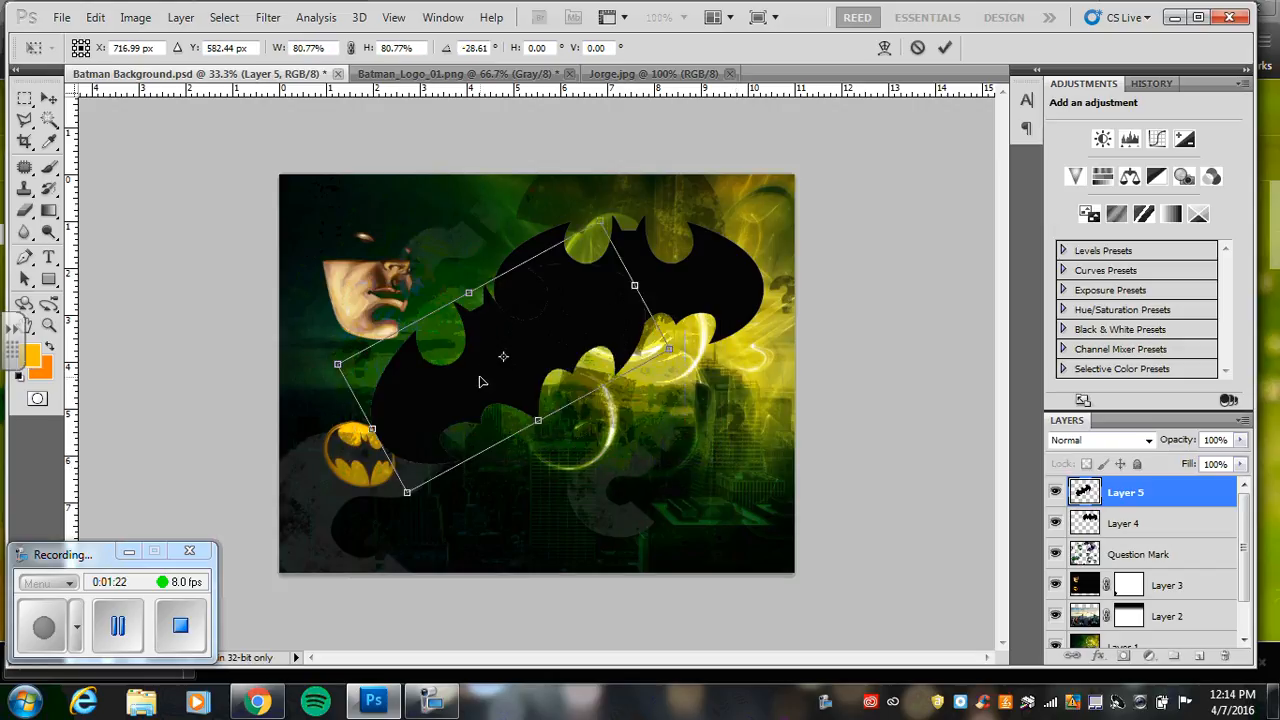
pyautogui.moveTo(480, 381); pyautogui.dragTo(609, 477)
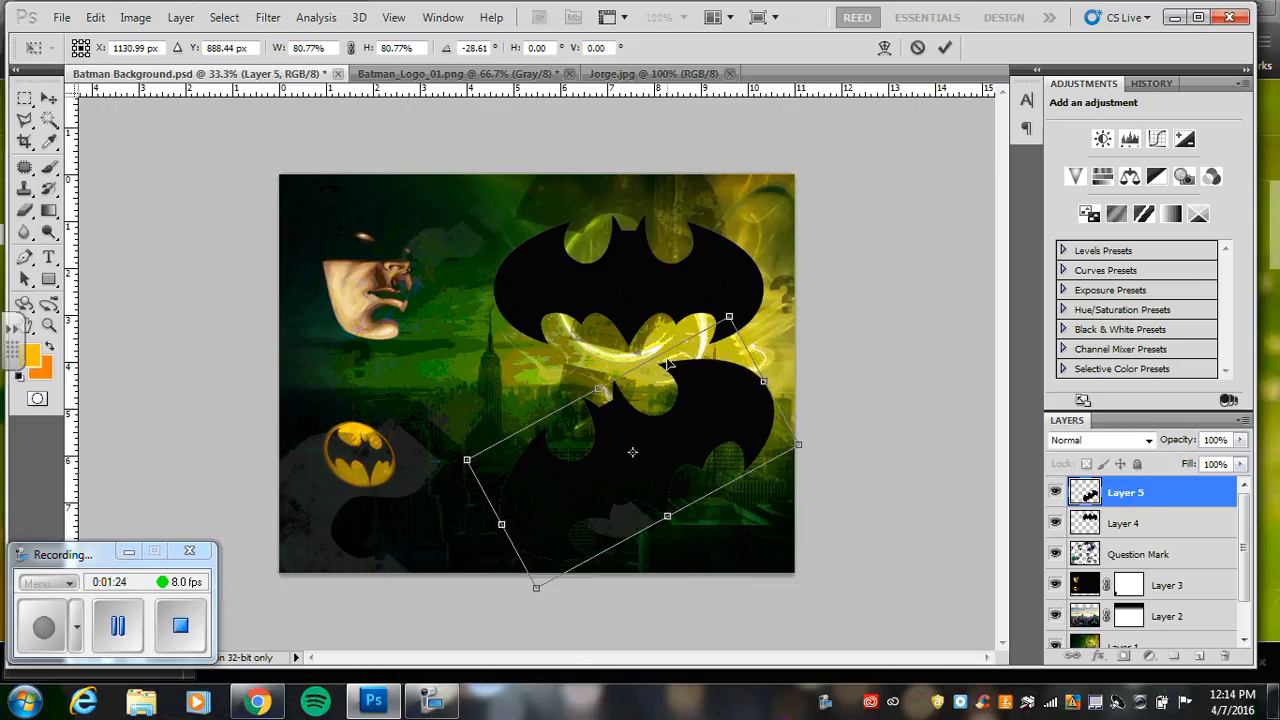
pyautogui.moveTo(731, 318); pyautogui.dragTo(677, 413)
pyautogui.moveTo(645, 464); pyautogui.dragTo(723, 386)
pyautogui.press('Return')
# Paste a third copy of the bat logo and clear away its white surround using the Magic Wand
pyautogui.press('w')
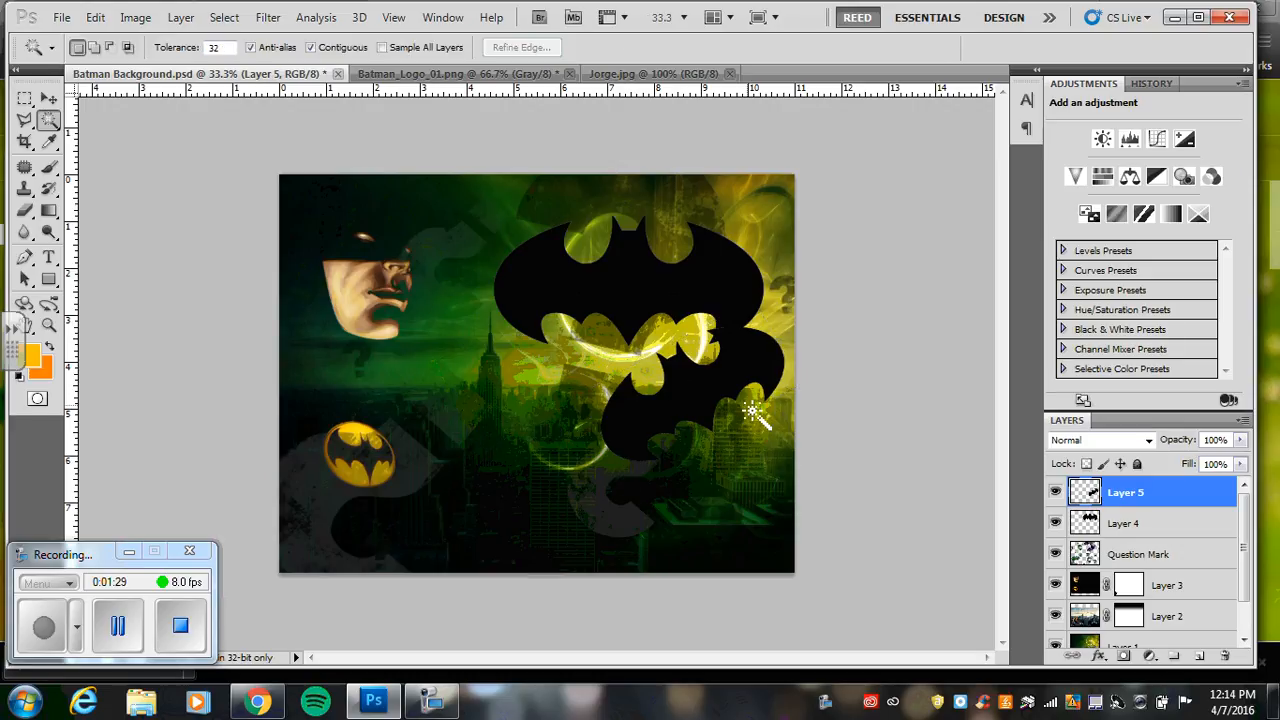
pyautogui.hotkey('ctrl', 'v')
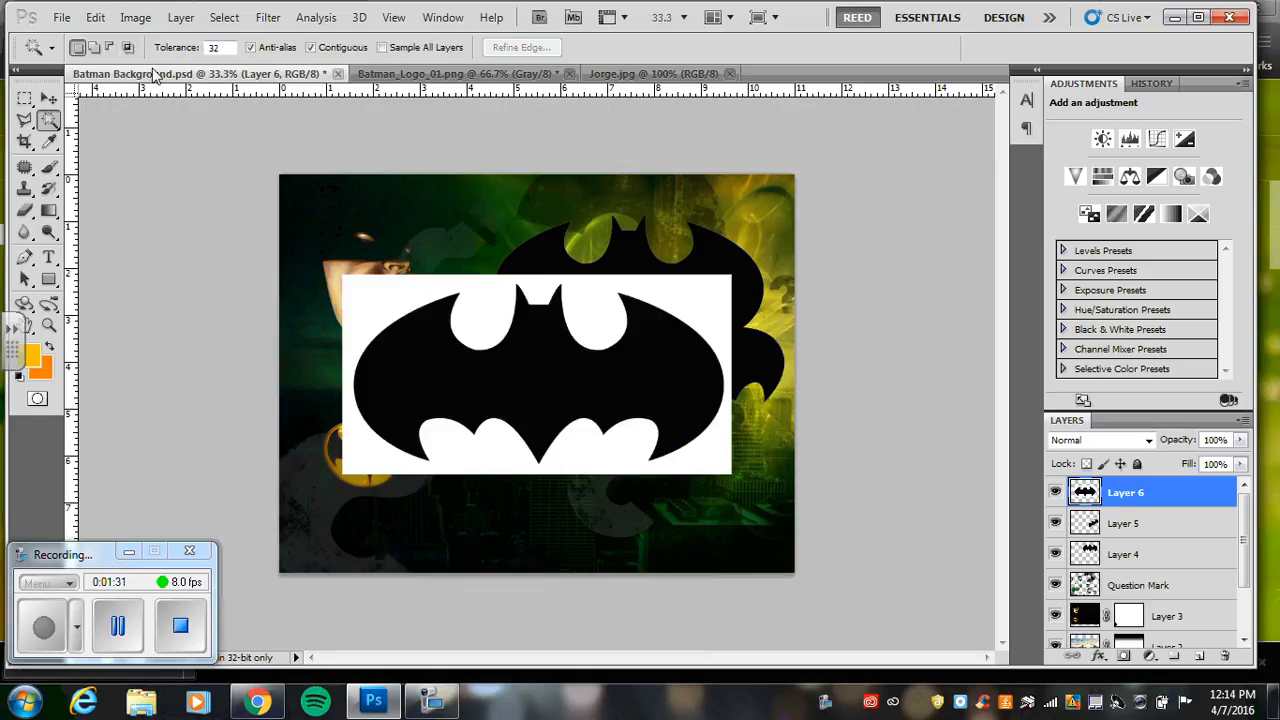
pyautogui.click(374, 310)
pyautogui.press('Delete')
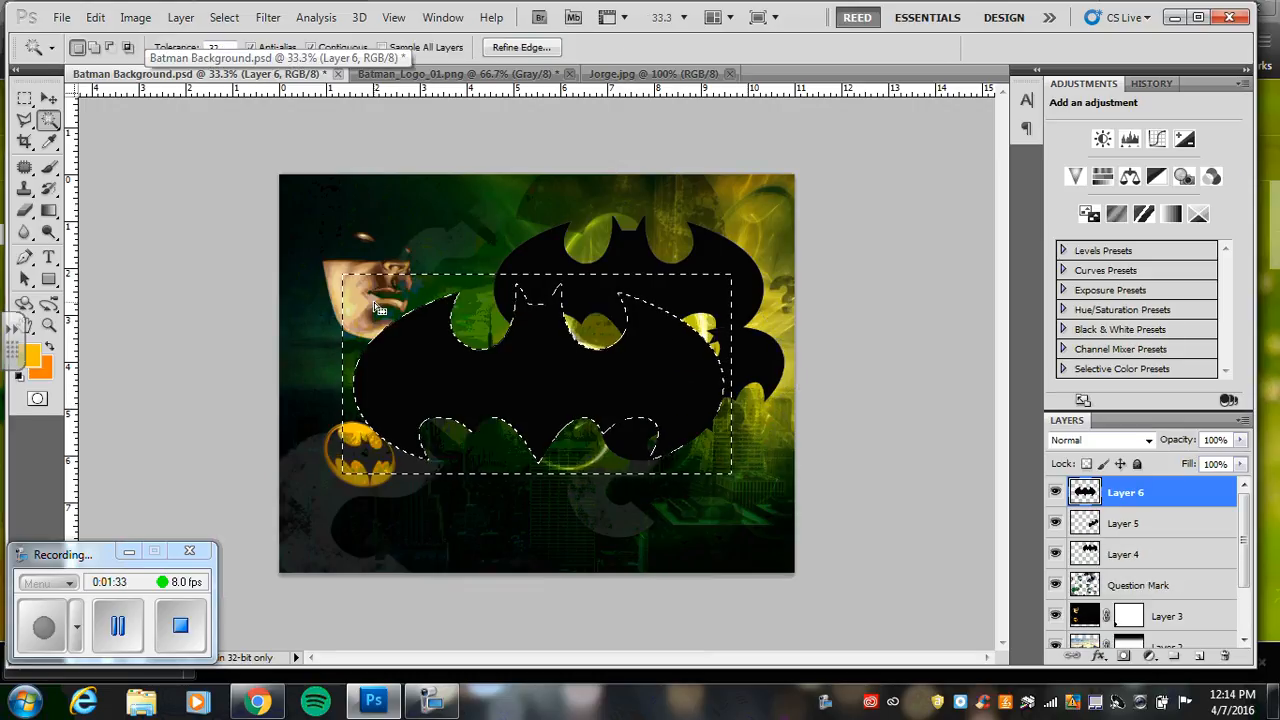
pyautogui.hotkey('ctrl', 'd')
# Rotate the third bat logo about 24.7°, scale it to about 60%, and place it at the artwork's bottom, below the second logo
pyautogui.hotkey('ctrl', 't')
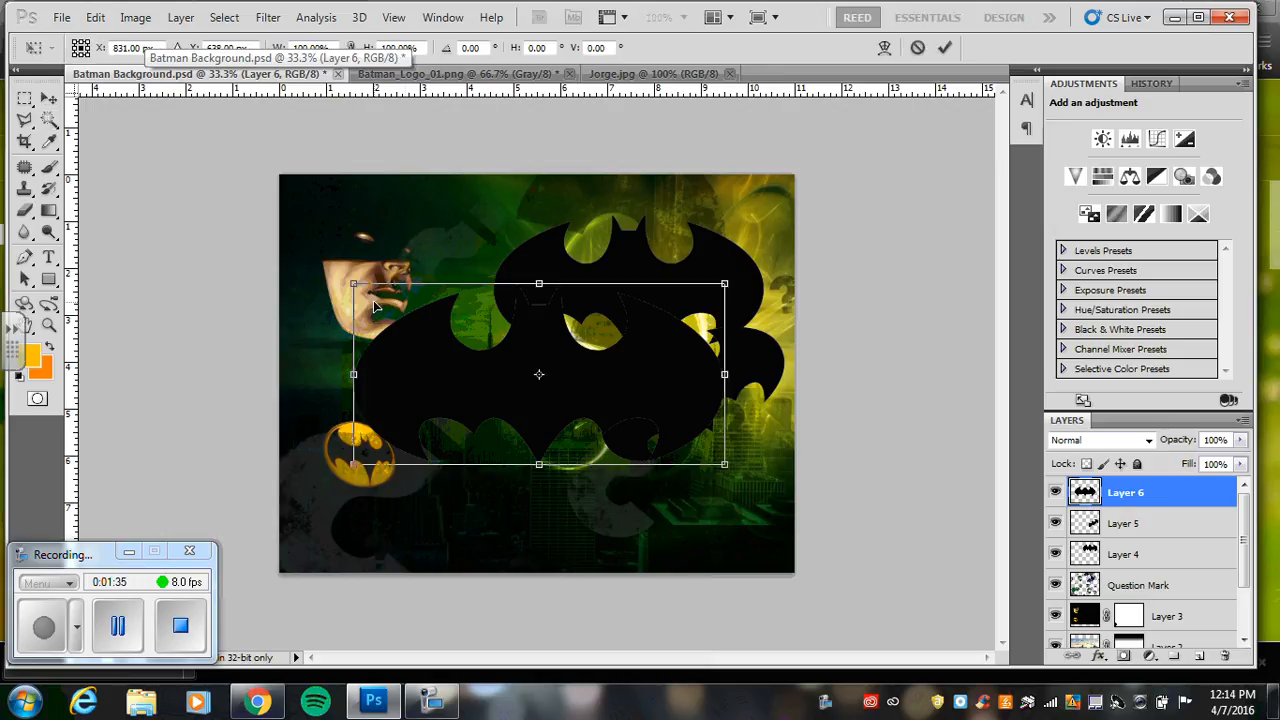
pyautogui.moveTo(762, 272); pyautogui.dragTo(775, 378)
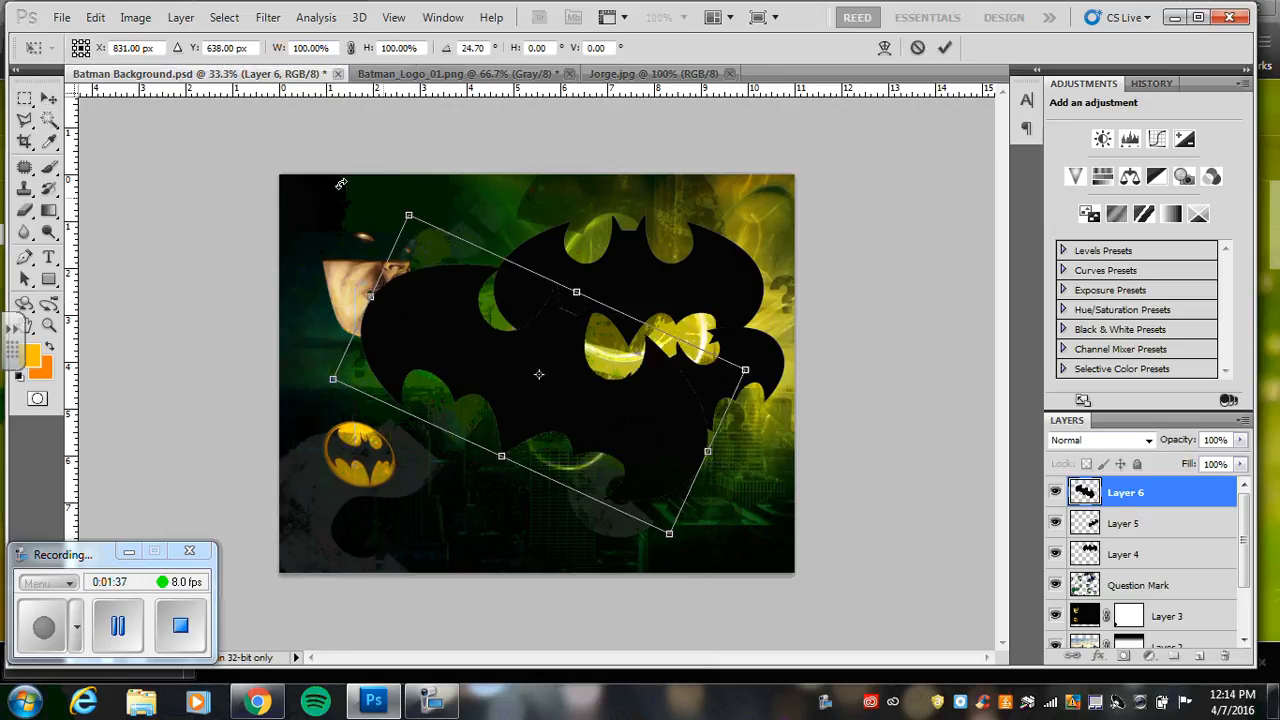
pyautogui.moveTo(408, 207); pyautogui.dragTo(513, 343)
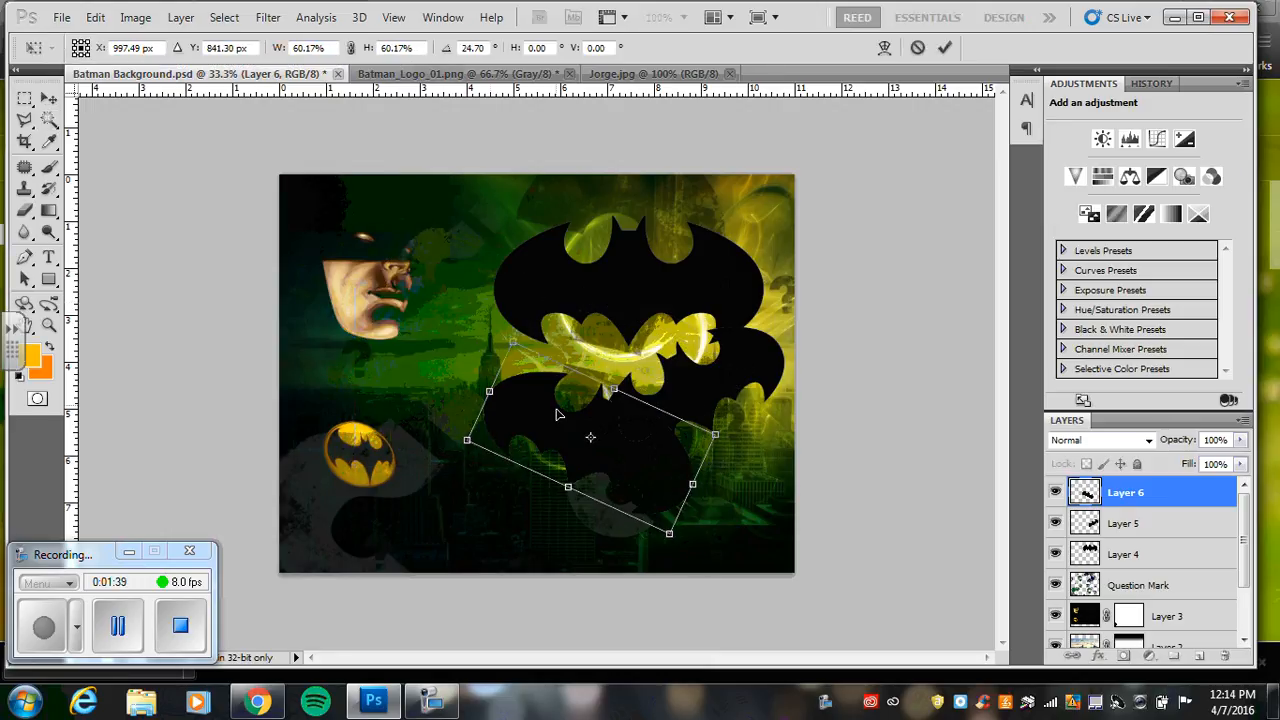
pyautogui.moveTo(533, 432); pyautogui.dragTo(540, 480)
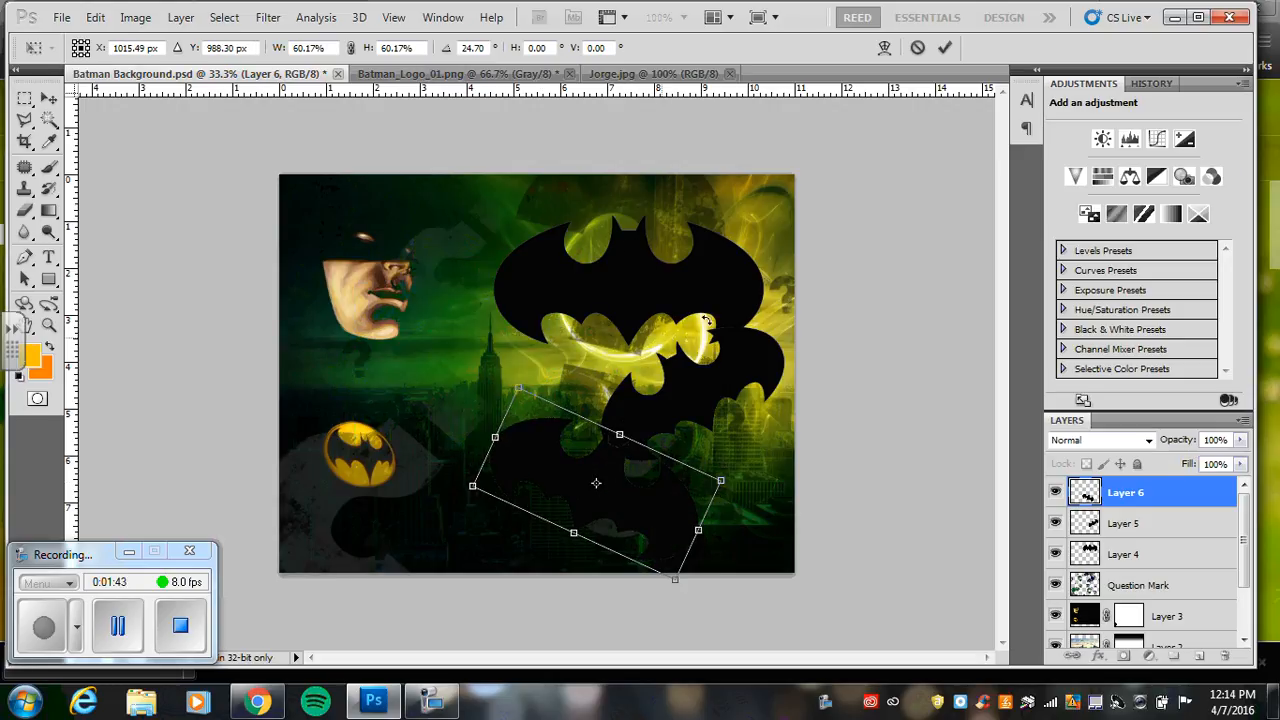
pyautogui.press('Return')
pyautogui.press('w')
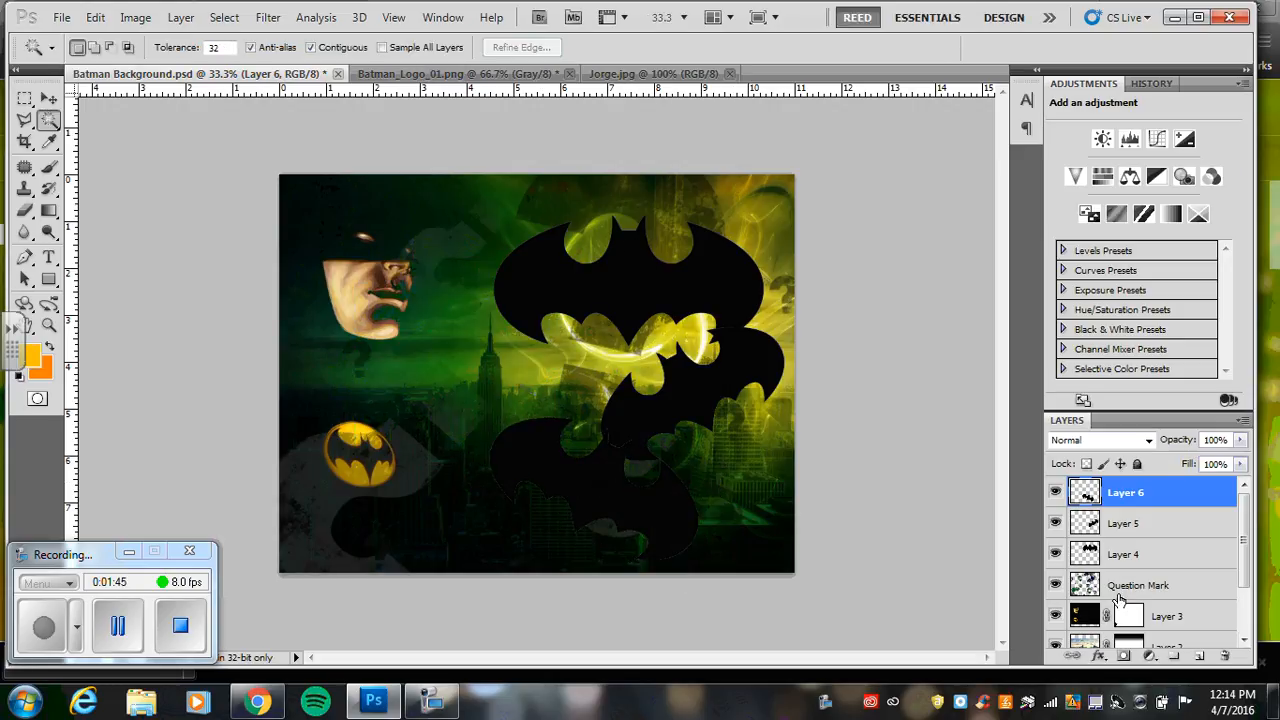
# Nudge the first bat logo slightly up and right, and shift the second one up and left toward it
pyautogui.click(1145, 556)
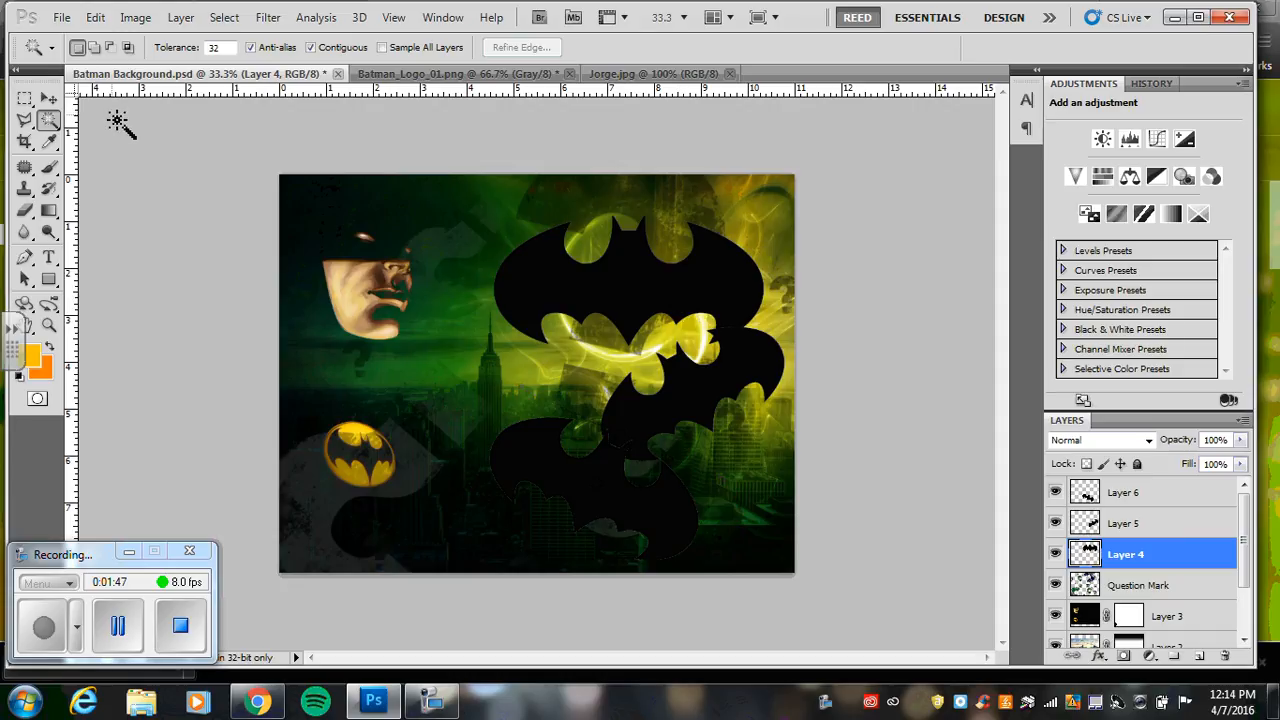
pyautogui.click(48, 100)
pyautogui.moveTo(596, 295); pyautogui.dragTo(624, 277)
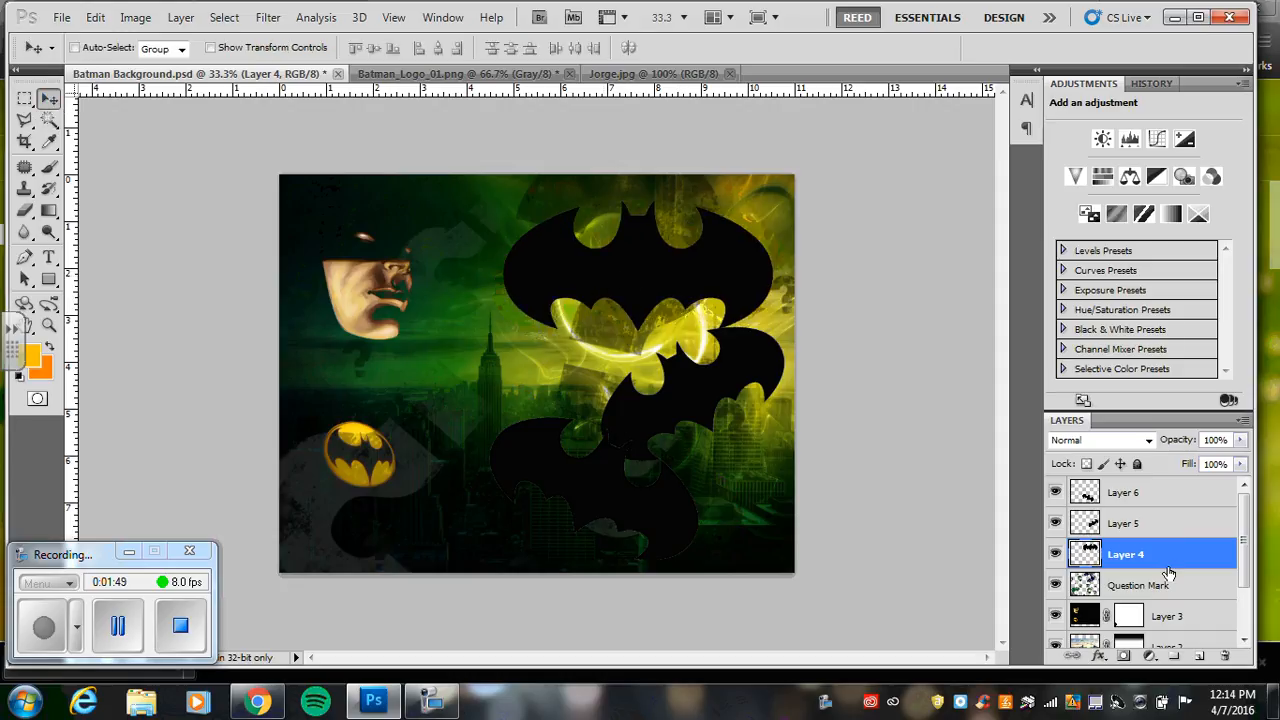
pyautogui.click(1108, 524)
pyautogui.moveTo(713, 411); pyautogui.dragTo(675, 392)
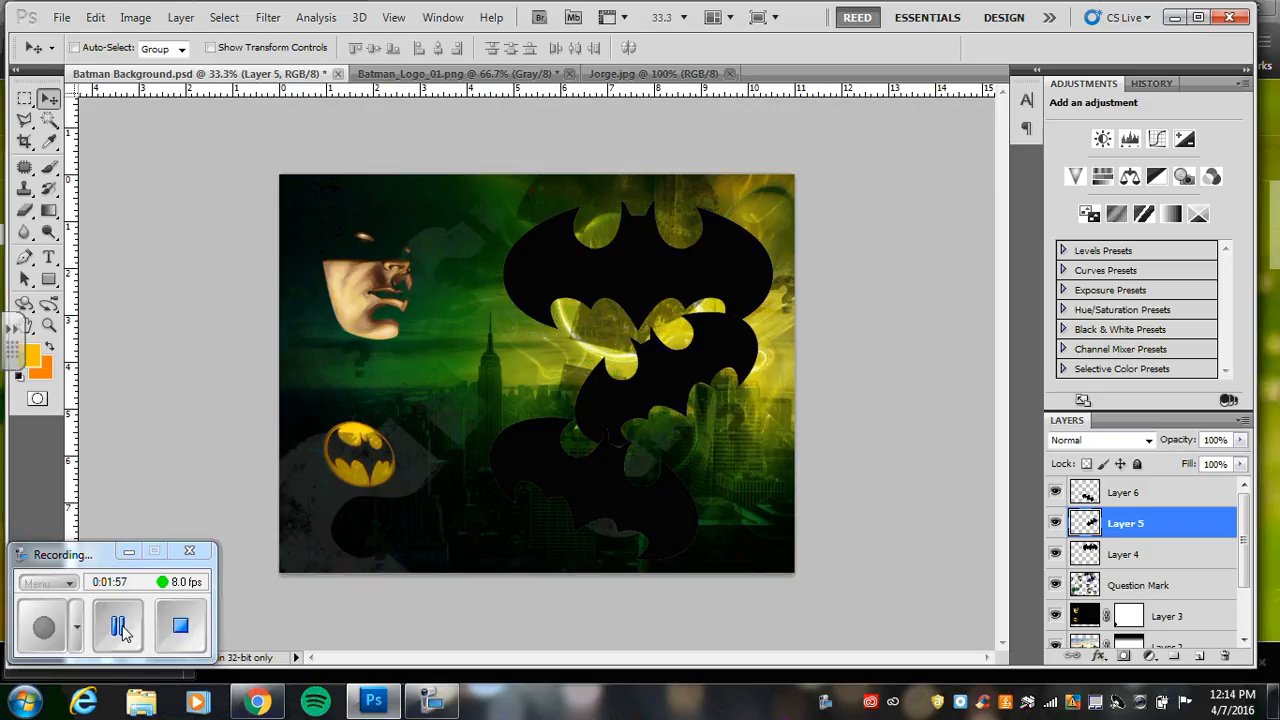
# Copy the whole portrait of the boy framing his eyes and paste it into Batman Background.psd above the second bat logo's layer
pyautogui.click(648, 74)
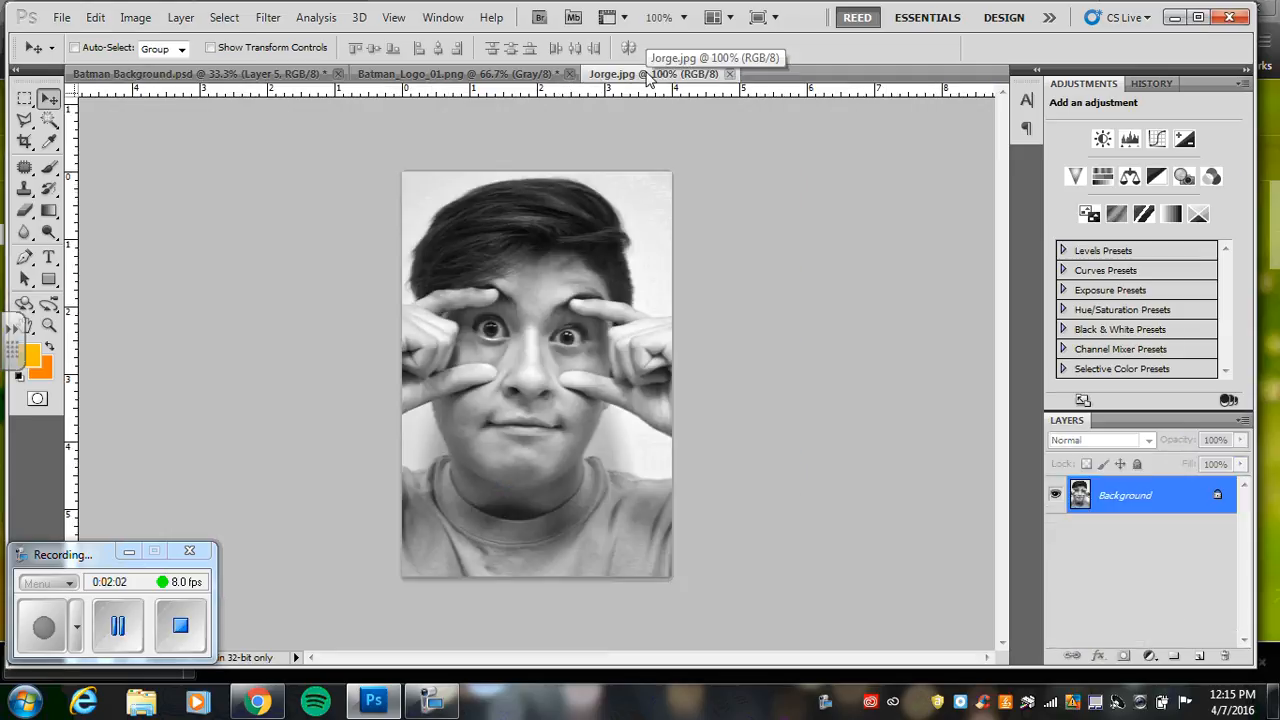
pyautogui.hotkey('ctrl', 'a')
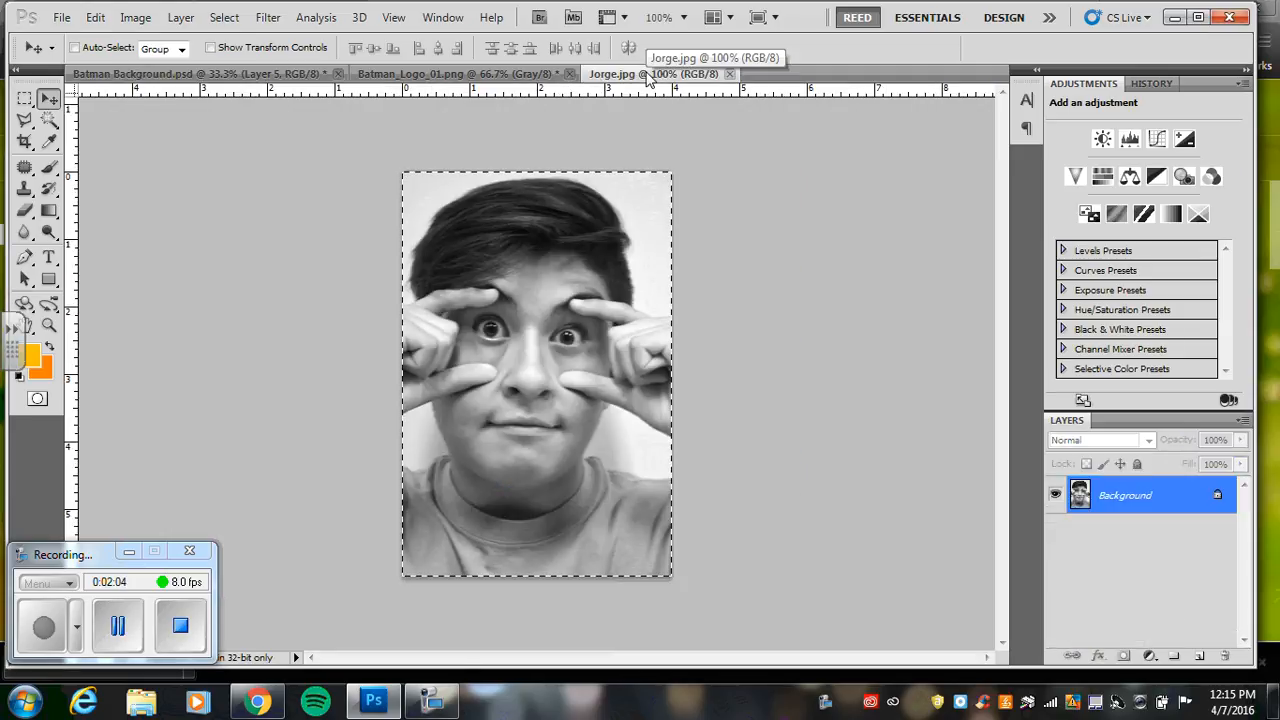
pyautogui.click(228, 74)
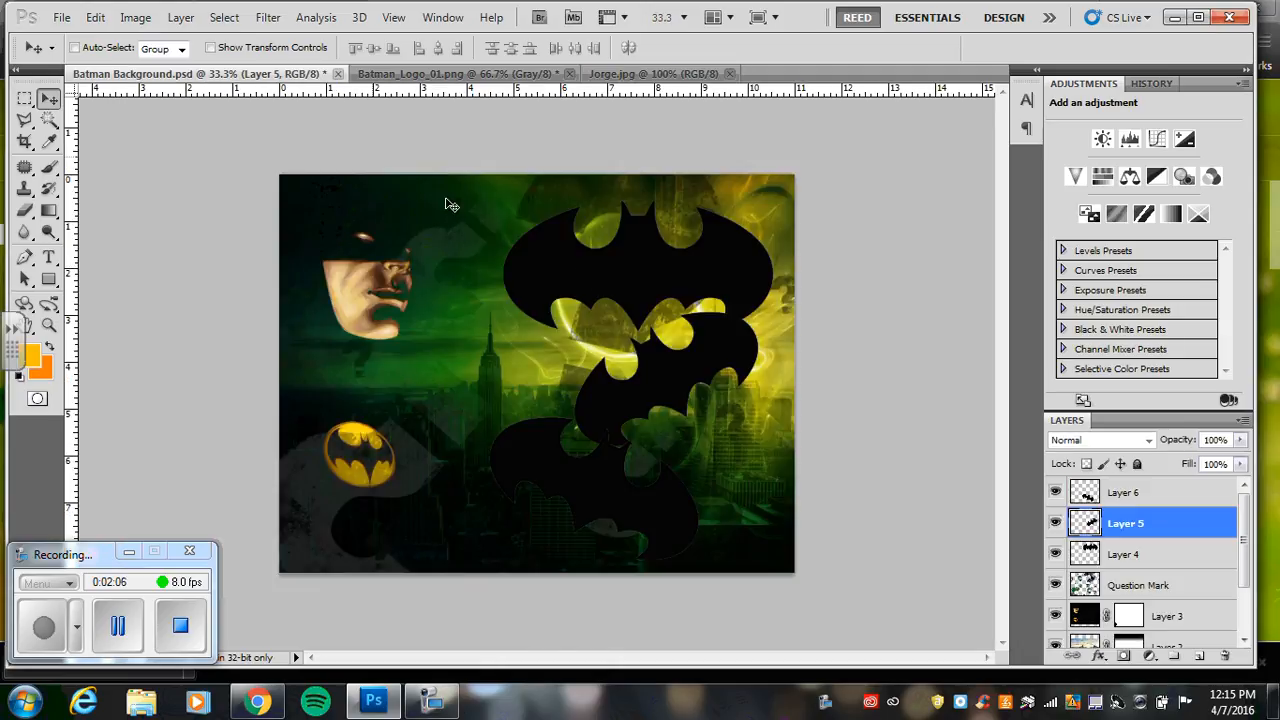
pyautogui.hotkey('ctrl', 'v')
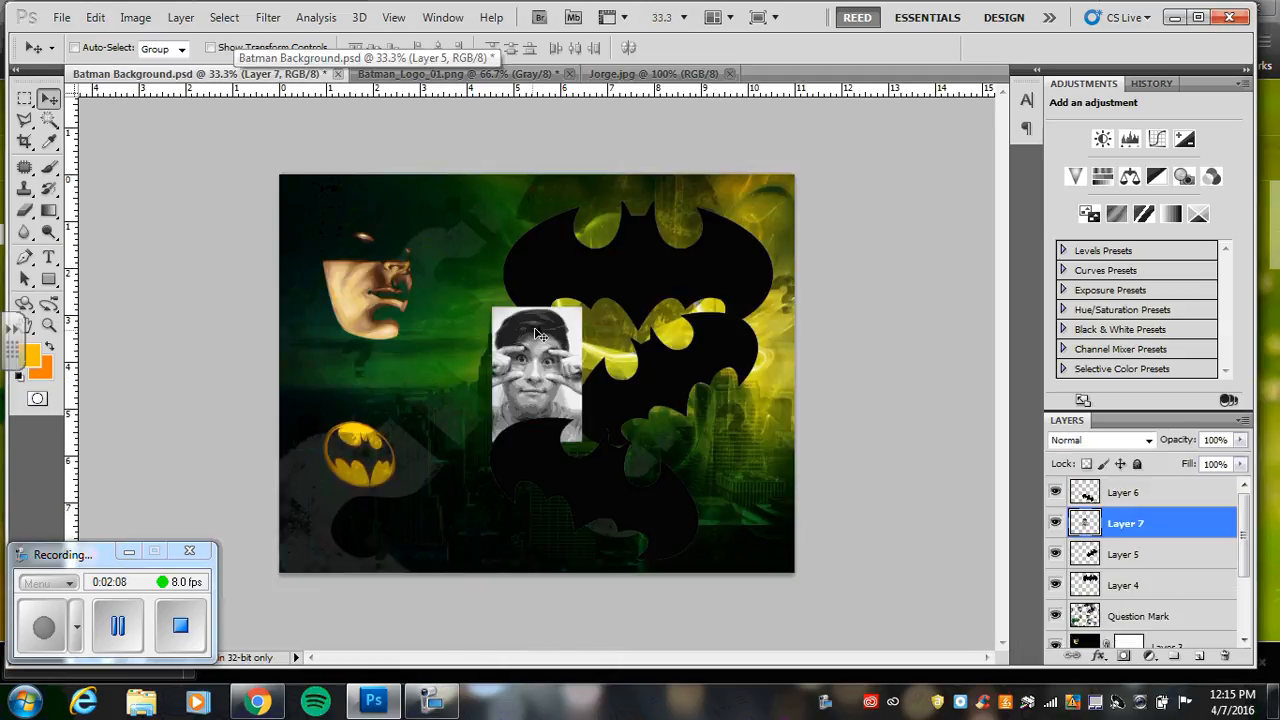
# Enlarge the pasted portrait proportionally and position it so the eyes and hands cover the first bat logo
pyautogui.hotkey('ctrl', 't')
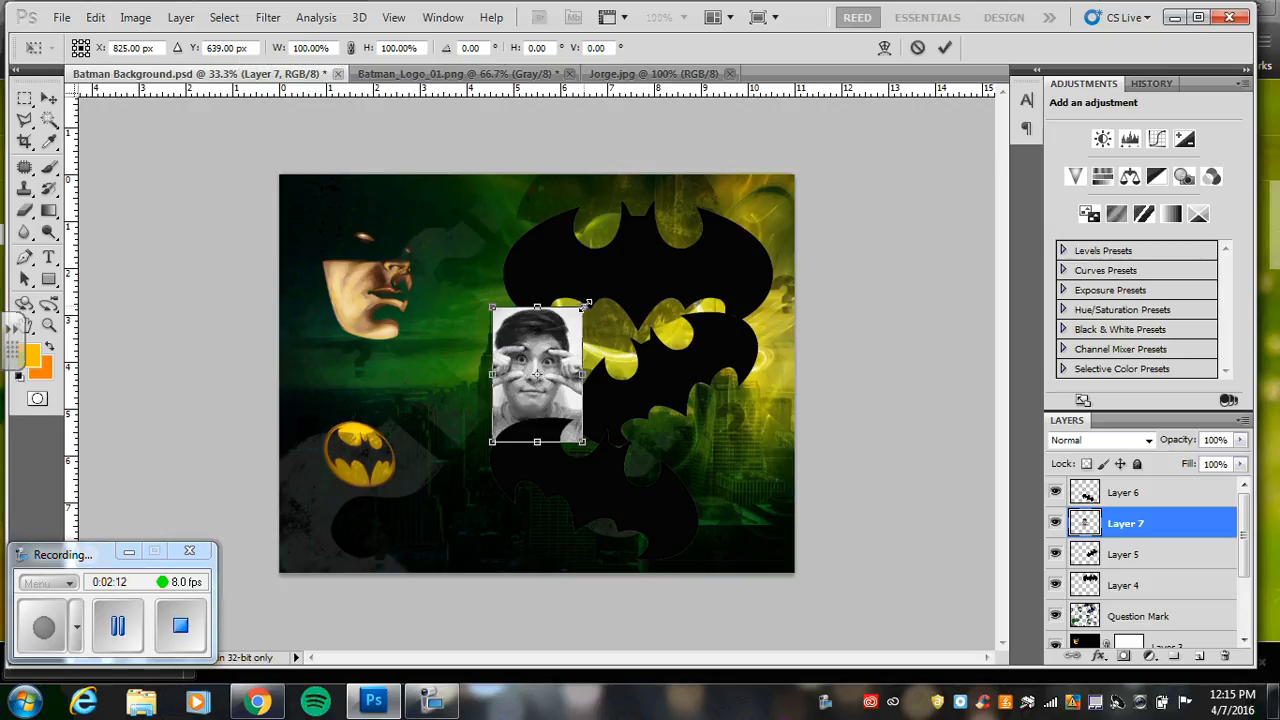
pyautogui.moveTo(583, 305); pyautogui.dragTo(877, 131)
pyautogui.moveTo(615, 347); pyautogui.dragTo(603, 377)
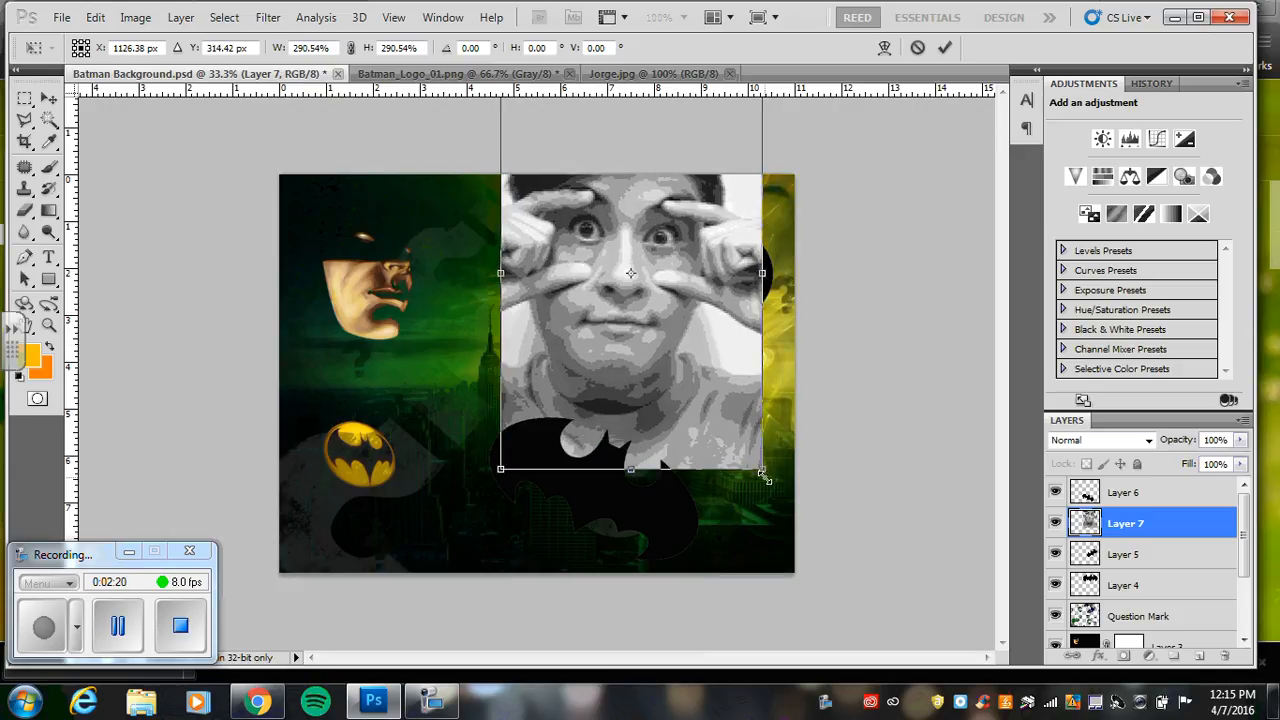
pyautogui.moveTo(763, 477); pyautogui.dragTo(785, 494)
pyautogui.press('Return')
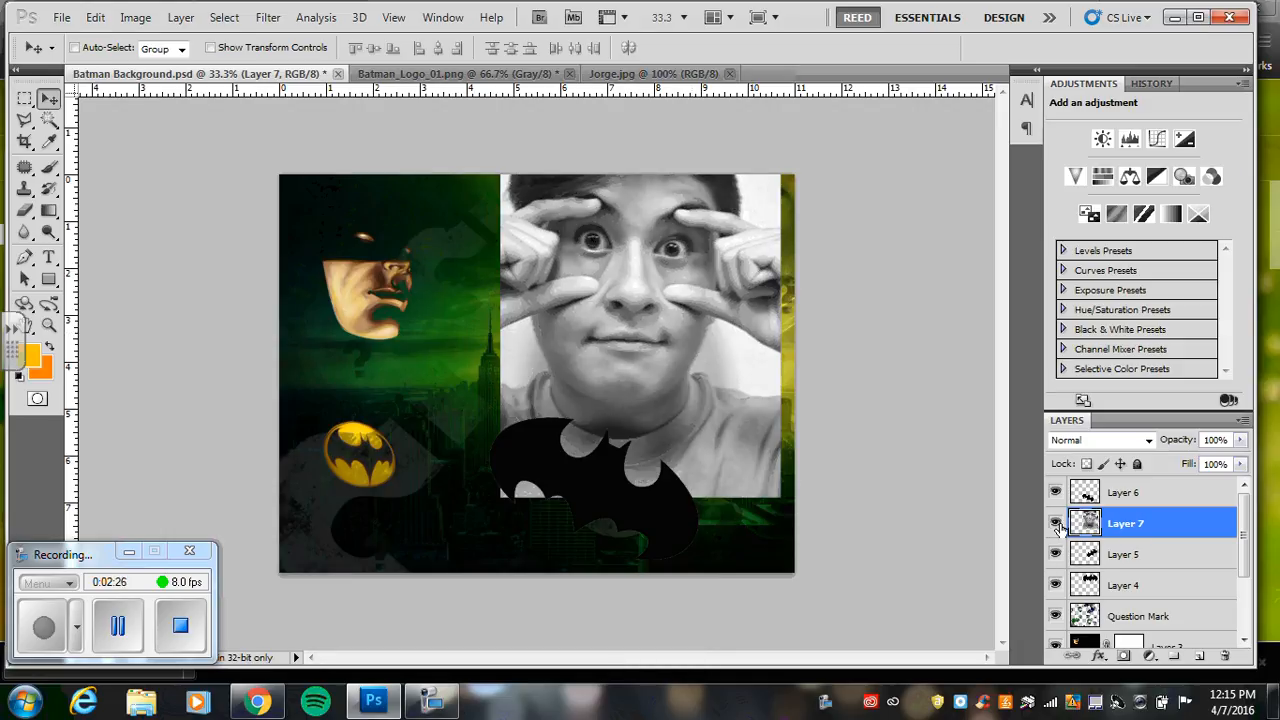
# Hide the portrait layer and select the first bat logo's shape on Layer 4 with the Quick Selection tool
pyautogui.click(1055, 523)
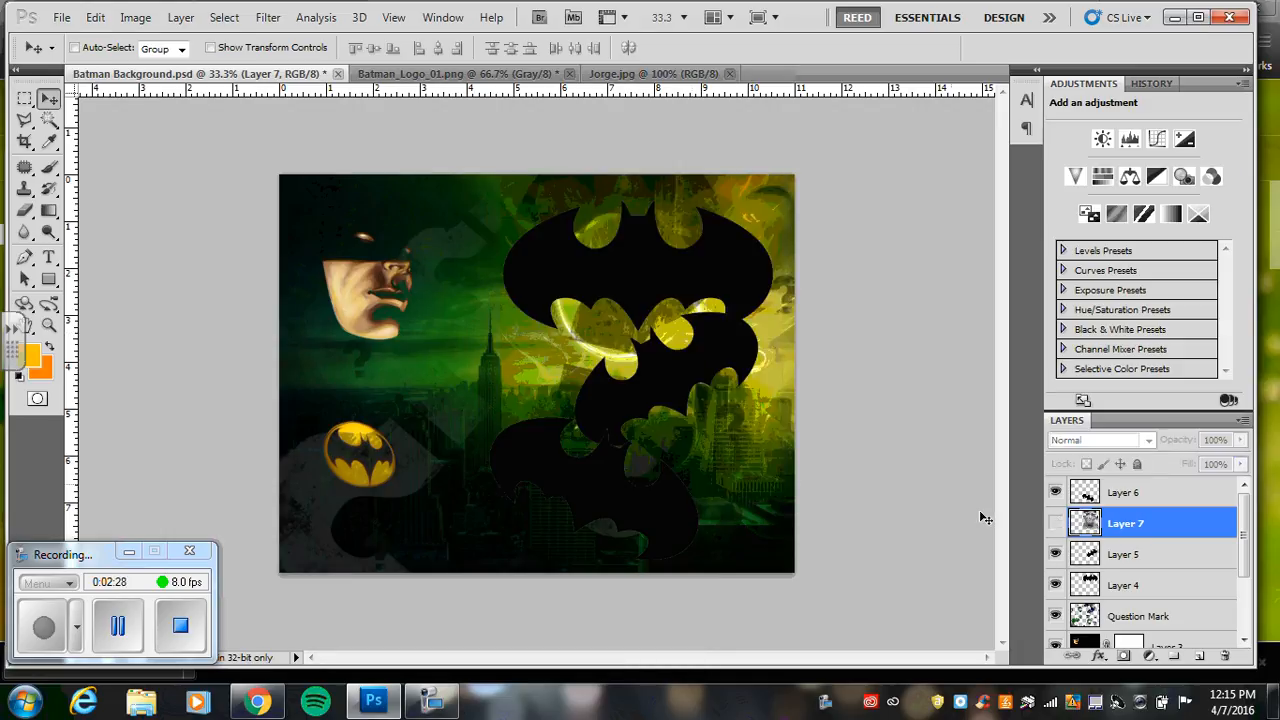
pyautogui.click(1125, 588)
pyautogui.click(1056, 585)
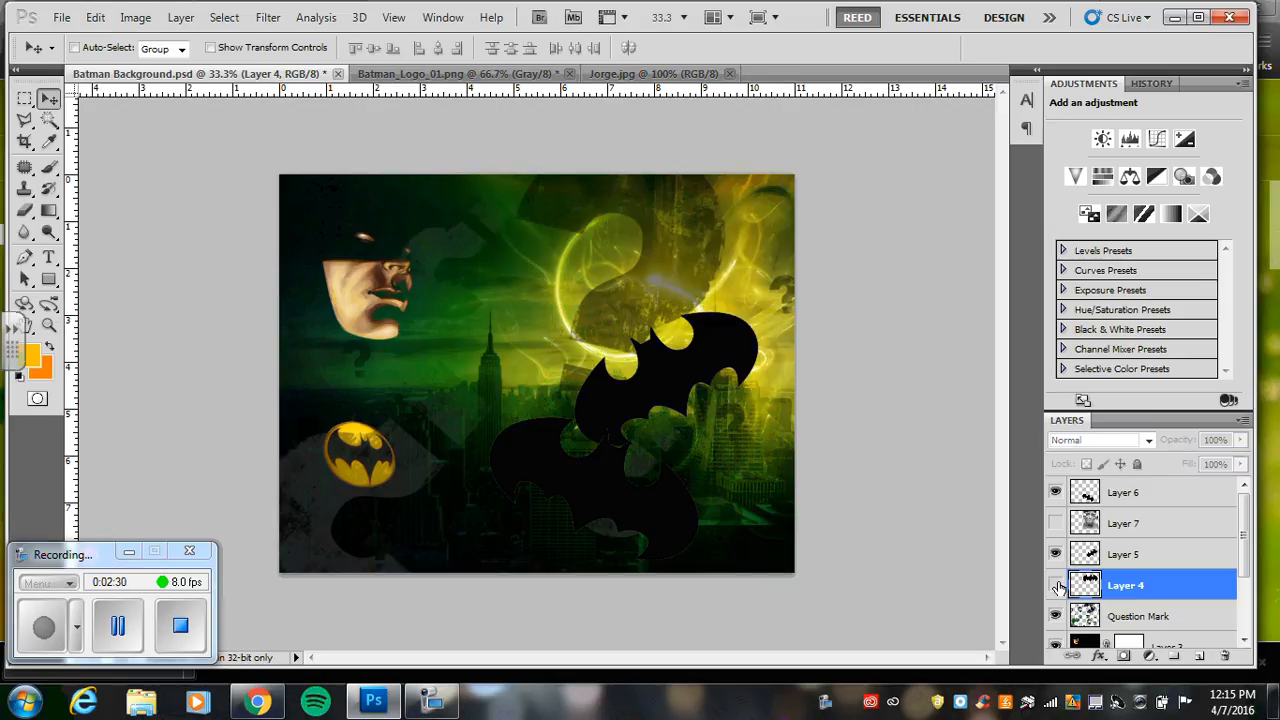
pyautogui.click(1056, 585)
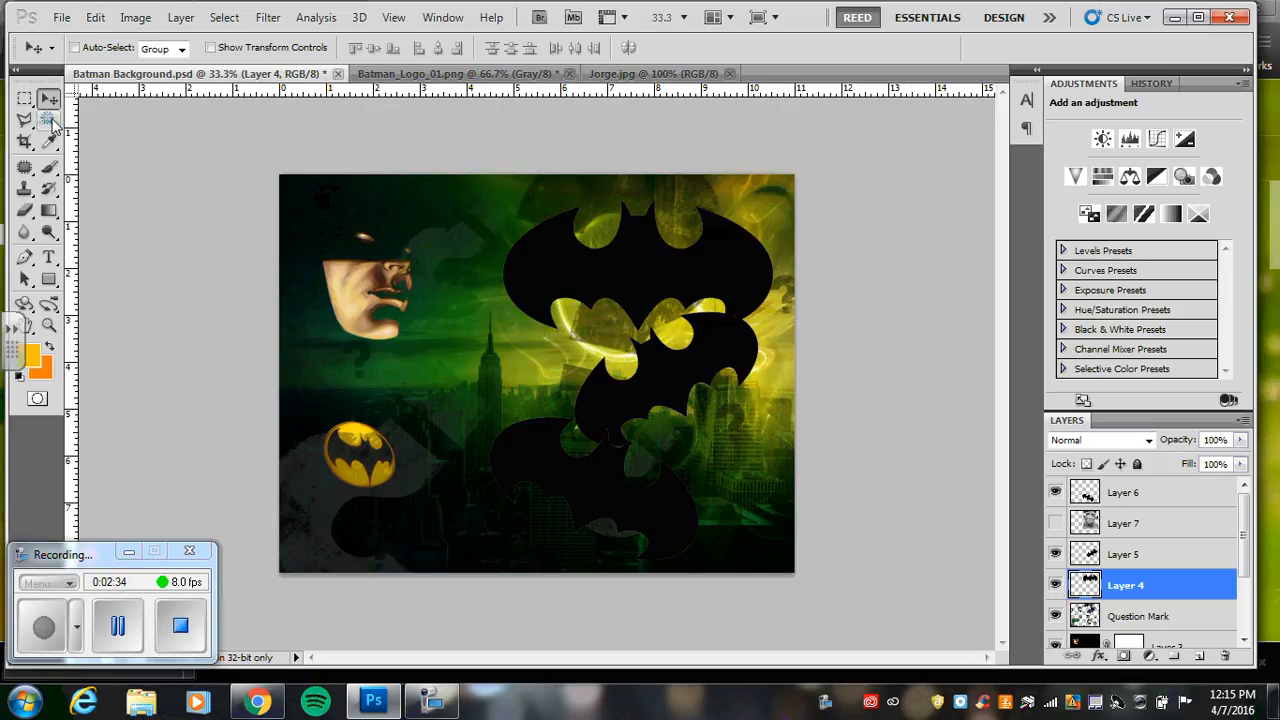
pyautogui.click(49, 119)
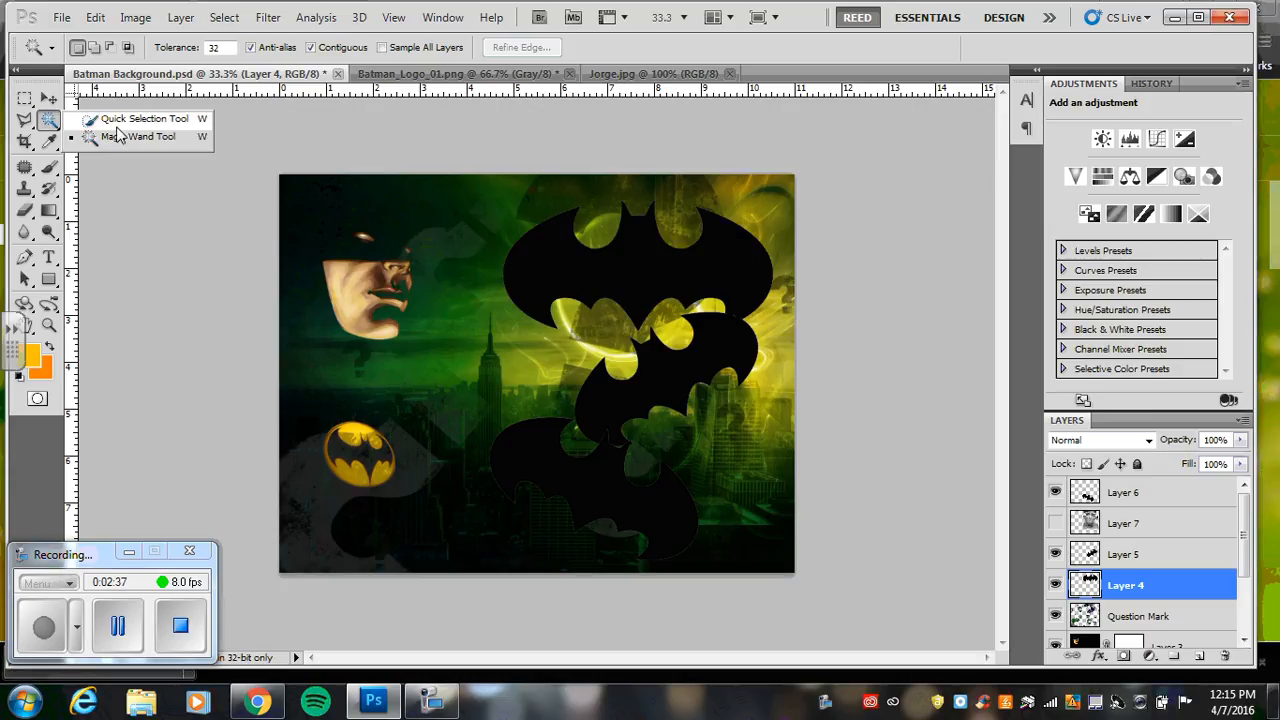
pyautogui.click(140, 119)
pyautogui.click(636, 266)
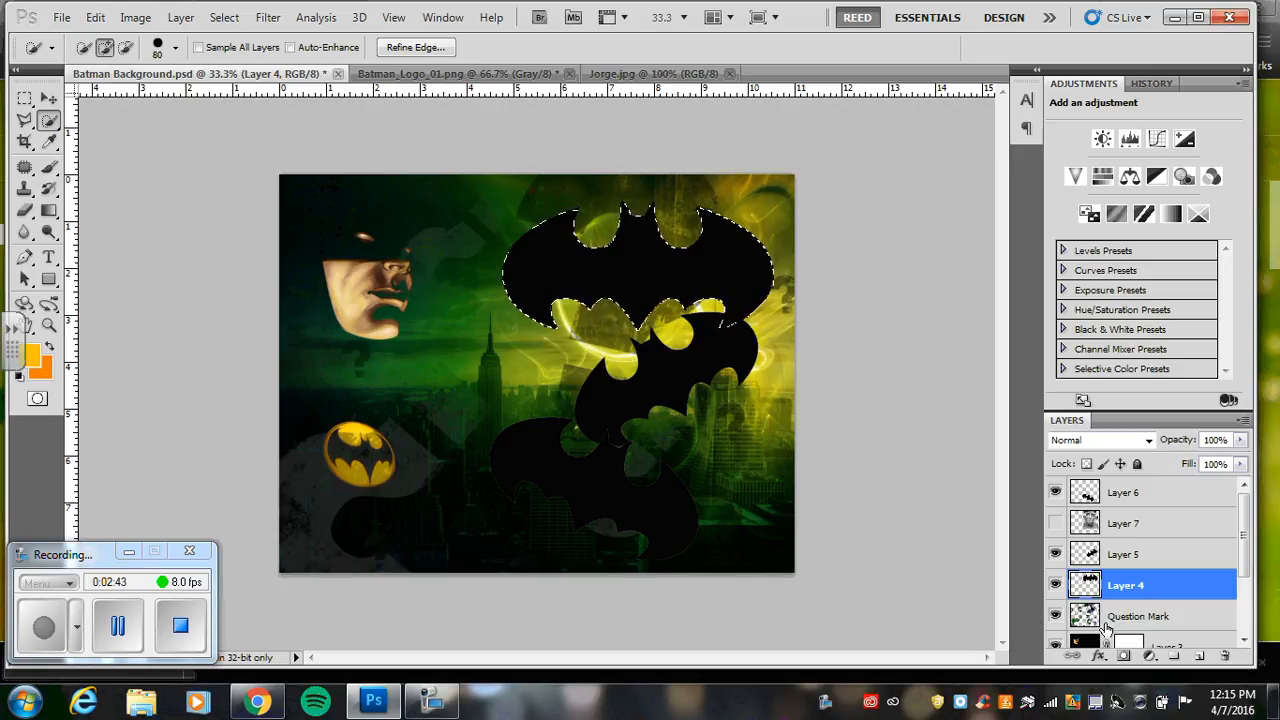
# Show the portrait on Layer 7 and mask it with the bat-shaped selection
pyautogui.click(1148, 527)
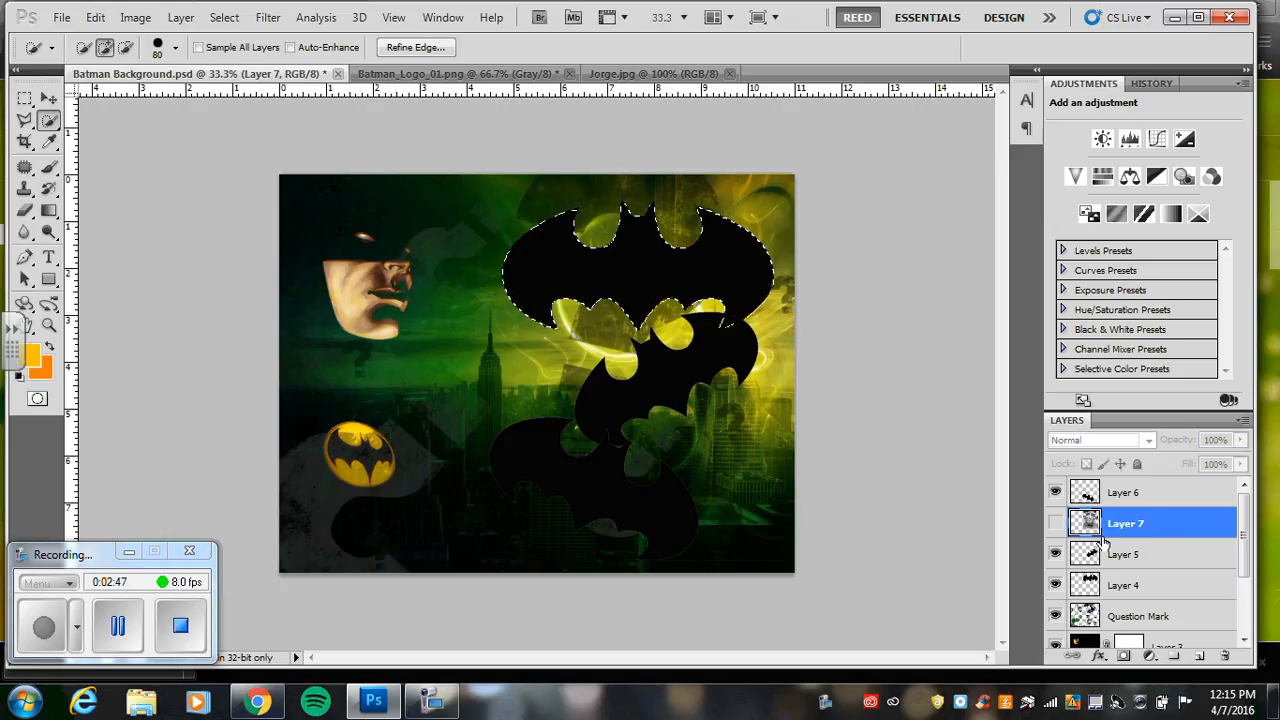
pyautogui.click(1055, 523)
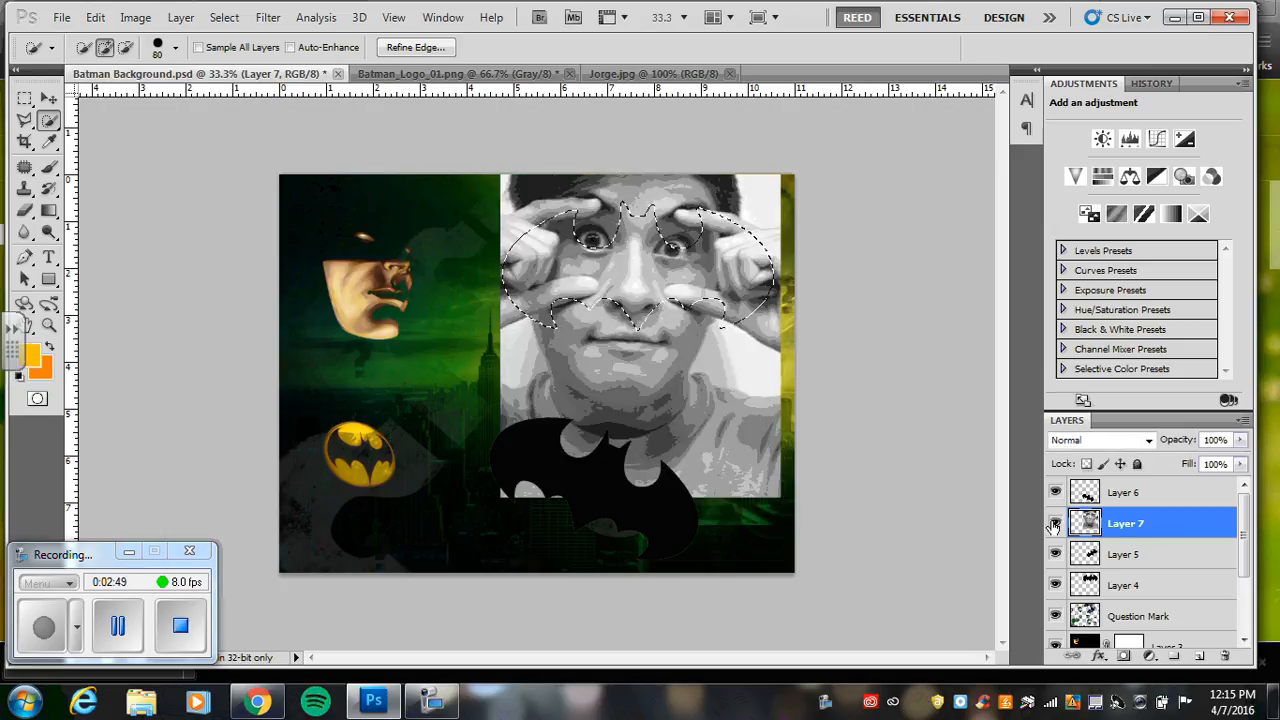
pyautogui.click(1123, 656)
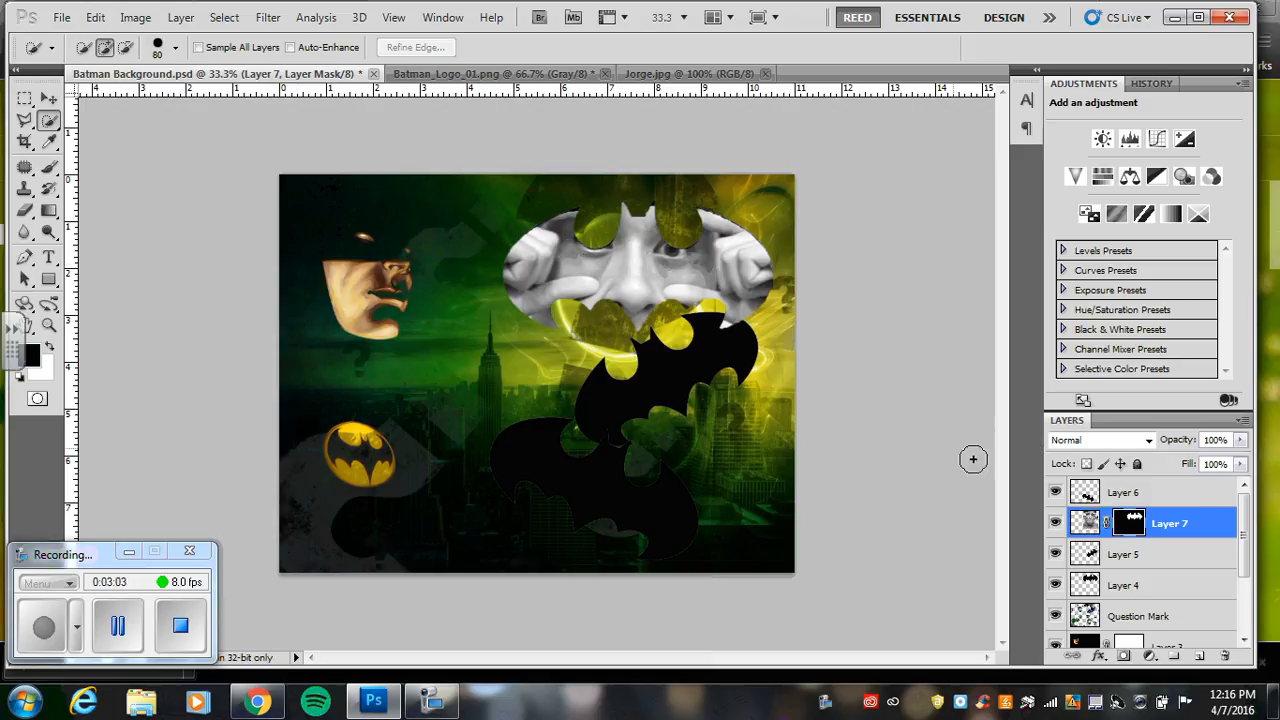
# Unlink the portrait from its layer mask, shift it slightly down so the eyes sit inside the bat shape, and relink it
pyautogui.click(1087, 526)
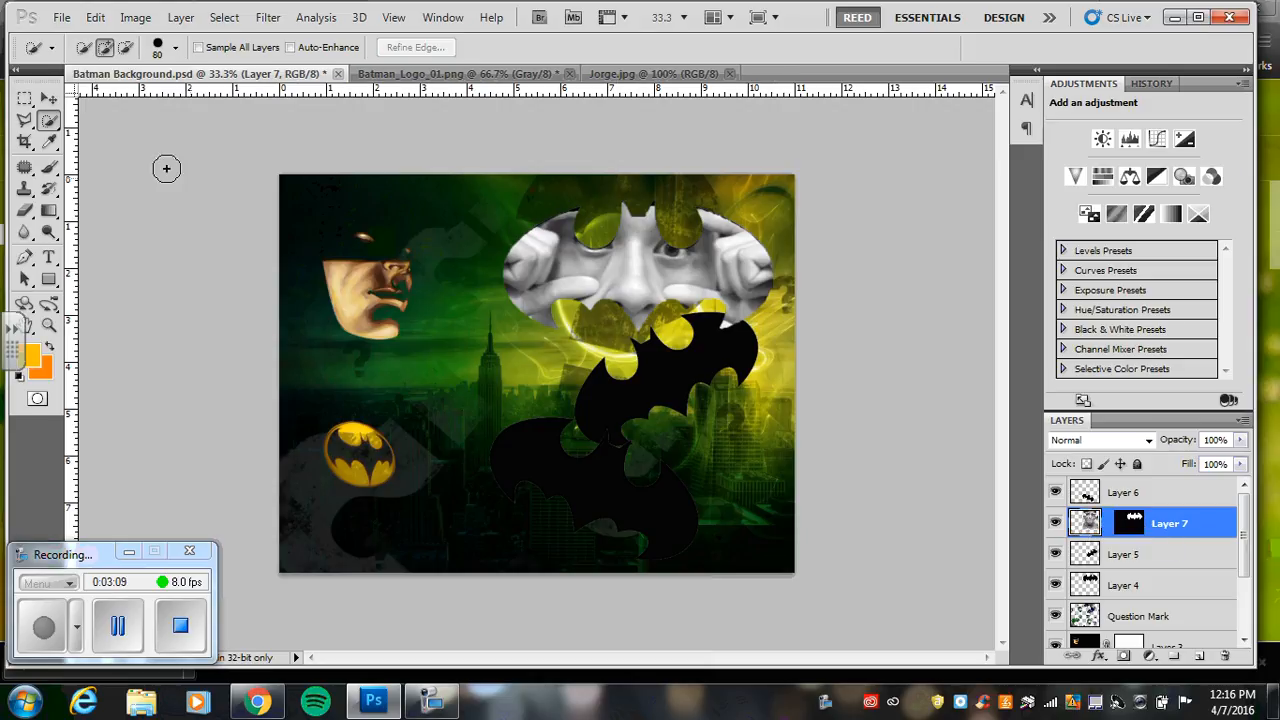
pyautogui.click(50, 100)
pyautogui.moveTo(628, 288); pyautogui.dragTo(633, 314)
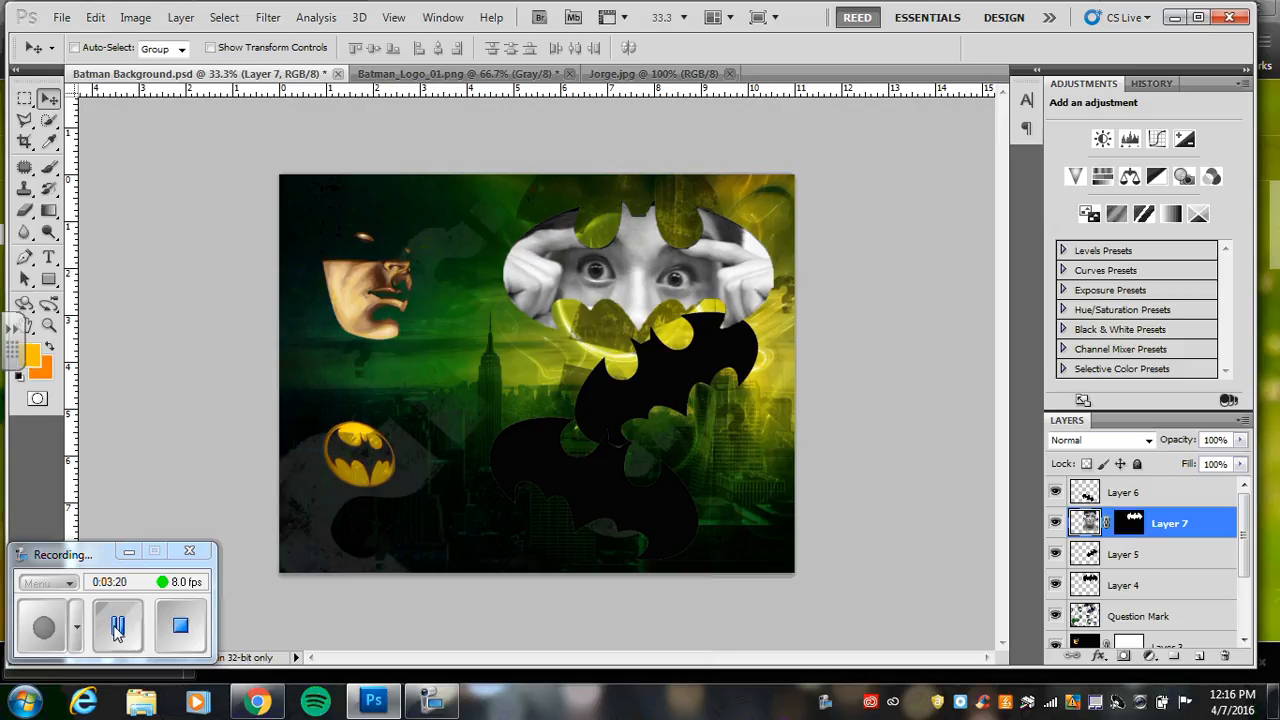
pyautogui.click(117, 627)
pyautogui.click(43, 630)
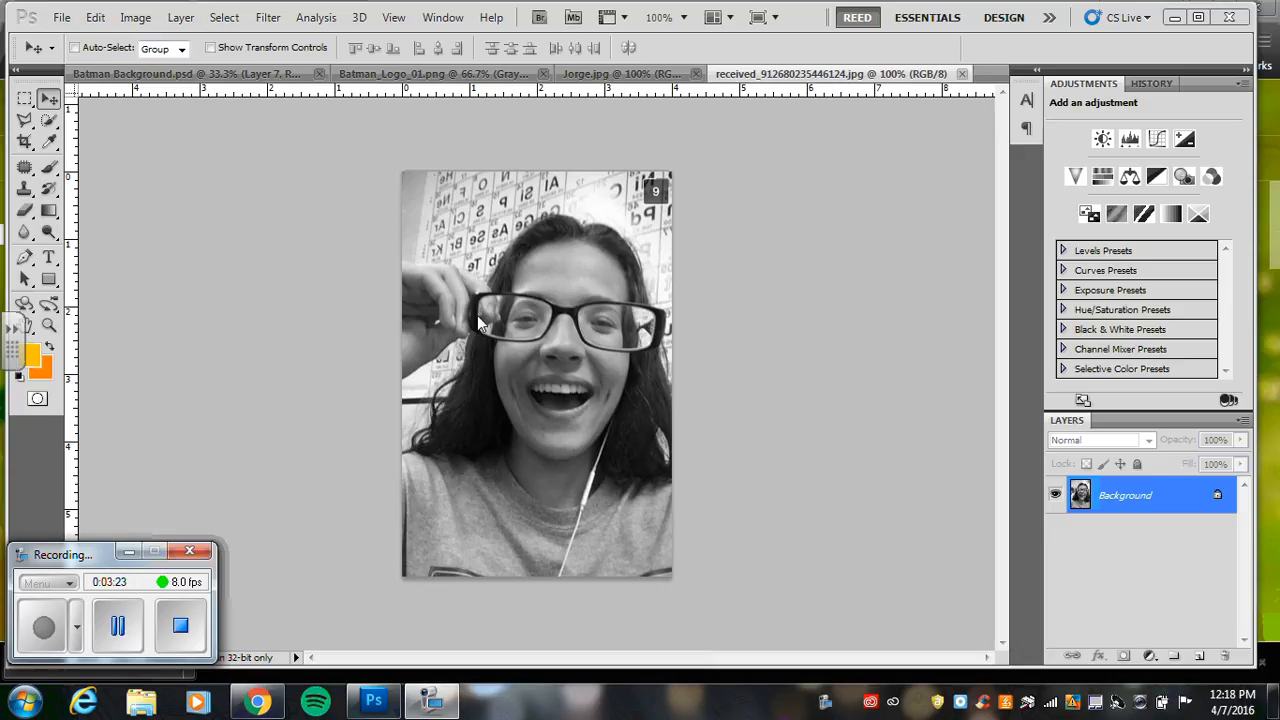
# Copy the whole portrait of the girl with glasses and paste it into Batman Background.psd above Layer 7
pyautogui.click(308, 314)
pyautogui.hotkey('ctrl', 'a')
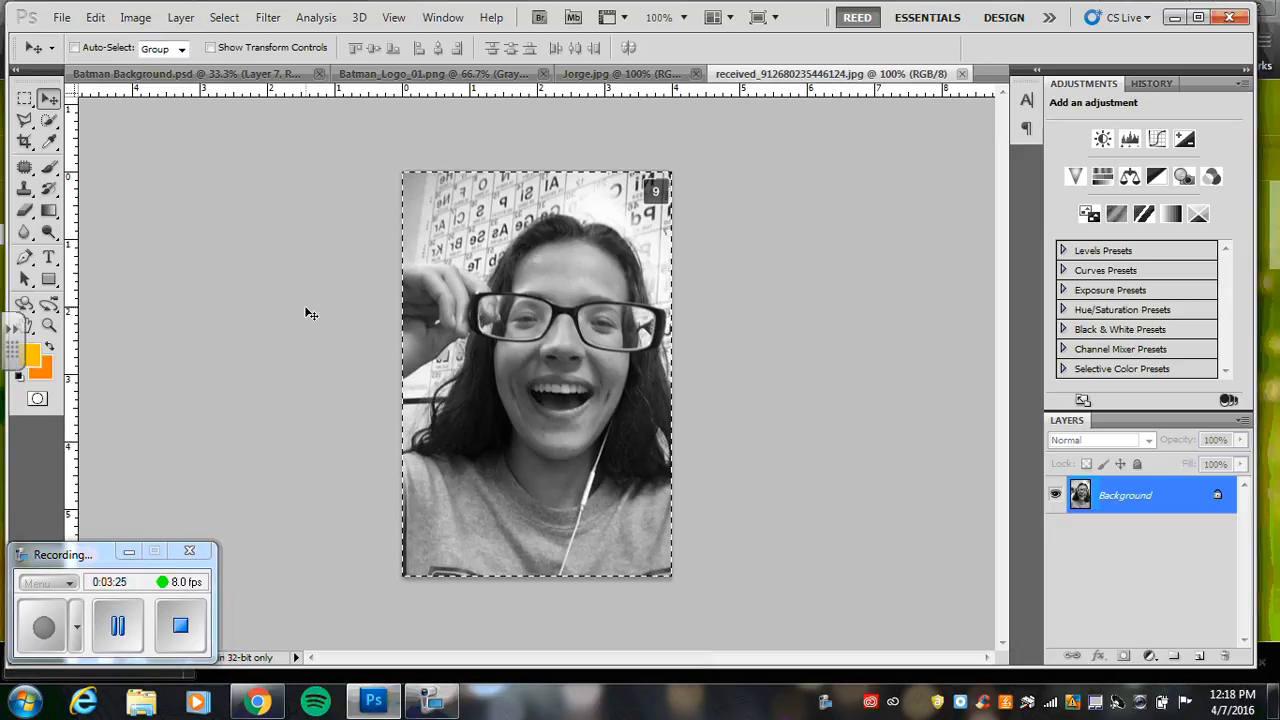
pyautogui.click(590, 74)
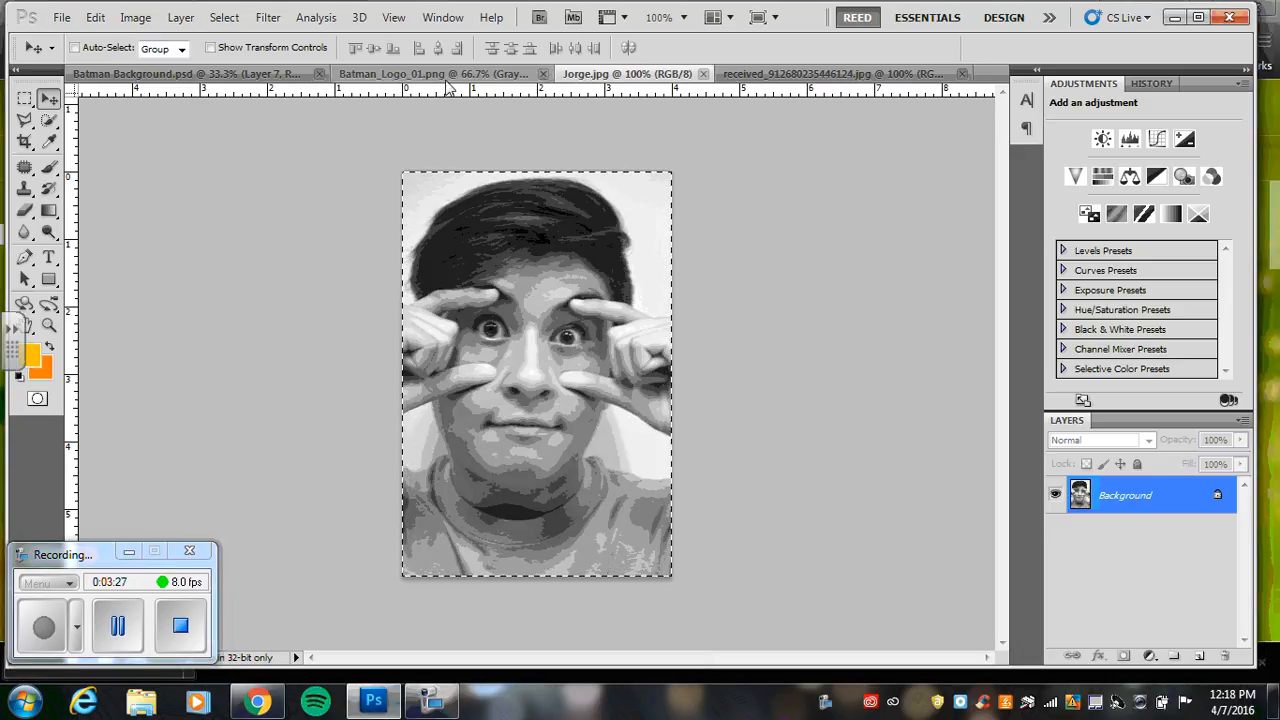
pyautogui.click(440, 74)
pyautogui.click(190, 74)
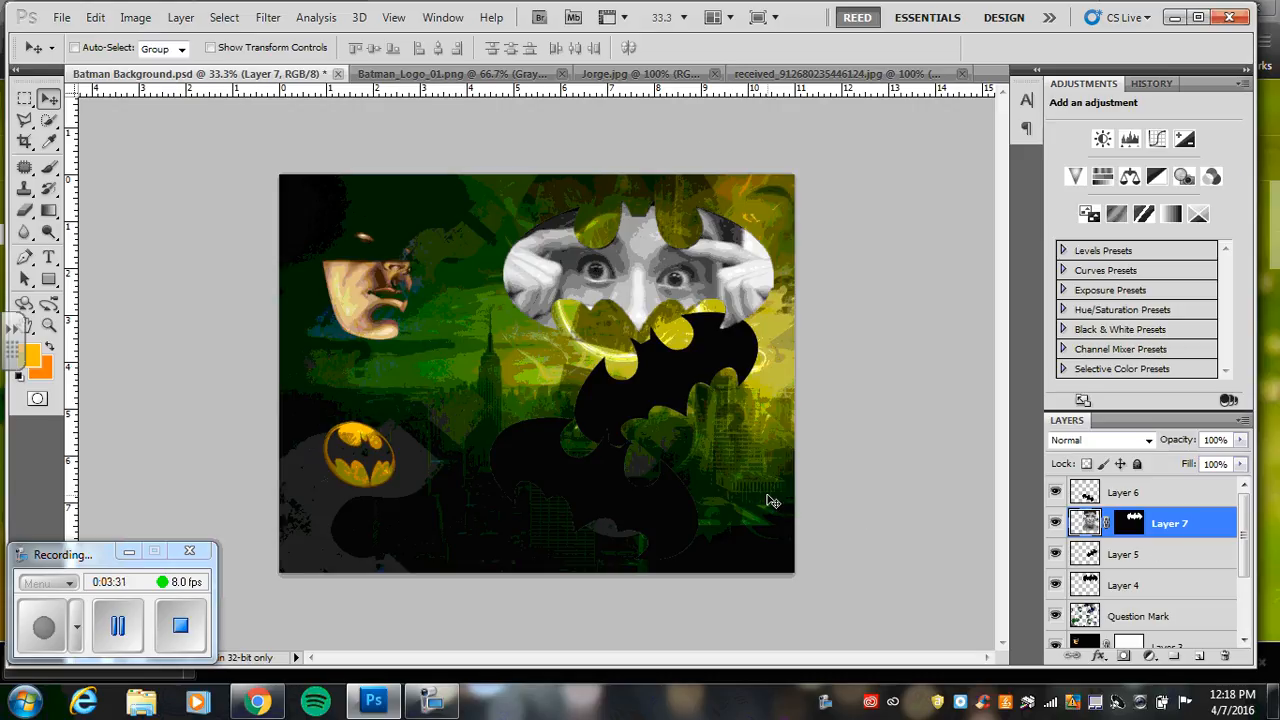
pyautogui.hotkey('ctrl', 'v')
# Scale the second portrait to about 237%, rotate it about -26.3°, and place it over the second bat logo
pyautogui.hotkey('ctrl', 't')
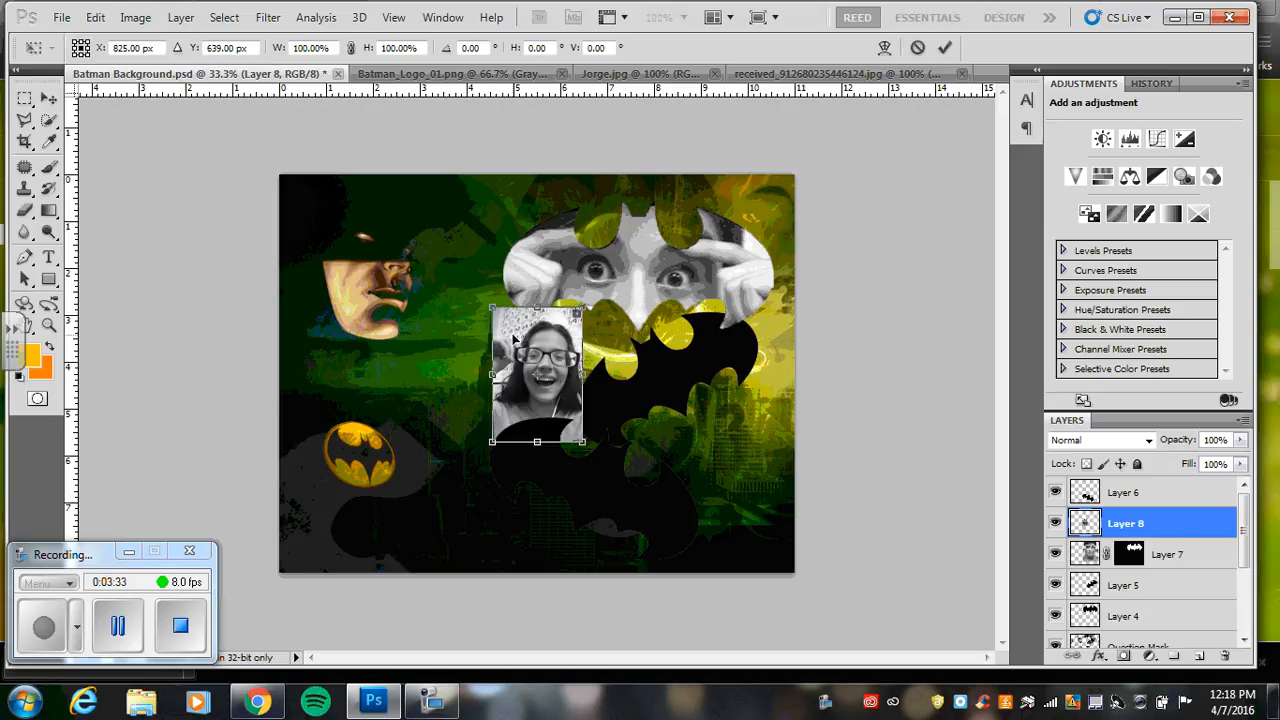
pyautogui.moveTo(578, 438); pyautogui.dragTo(663, 509)
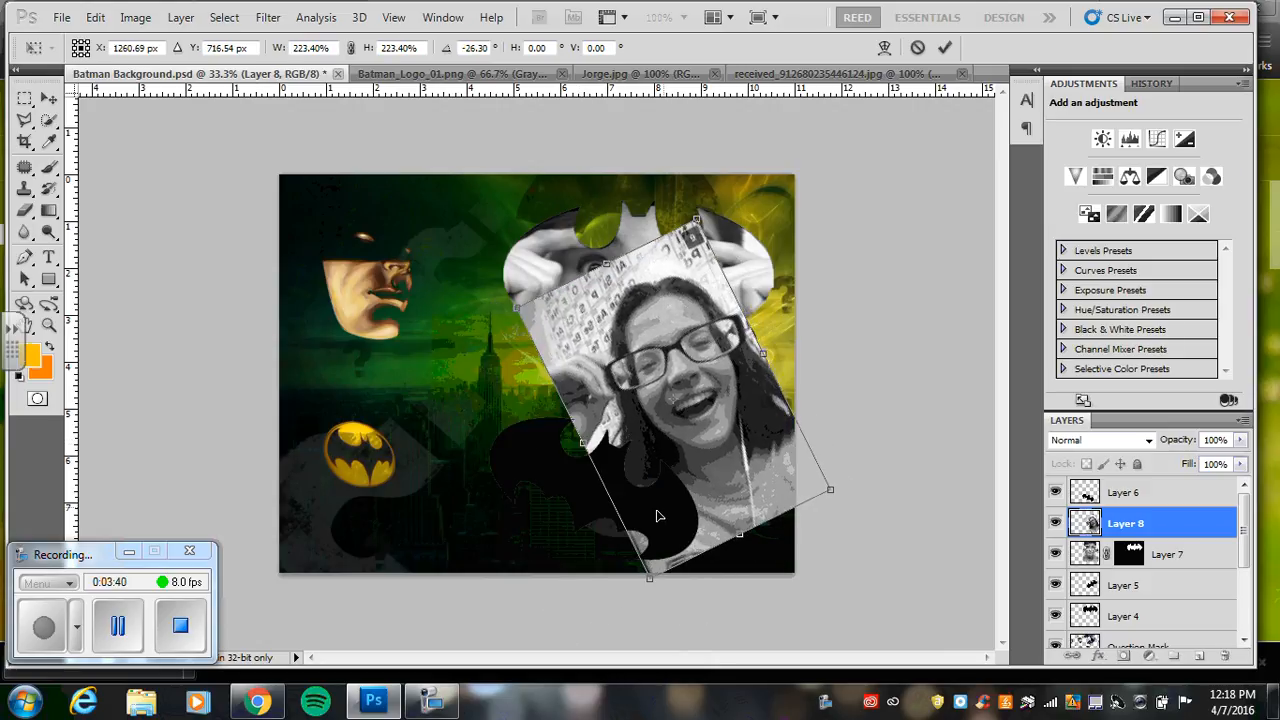
pyautogui.moveTo(831, 491); pyautogui.dragTo(850, 499)
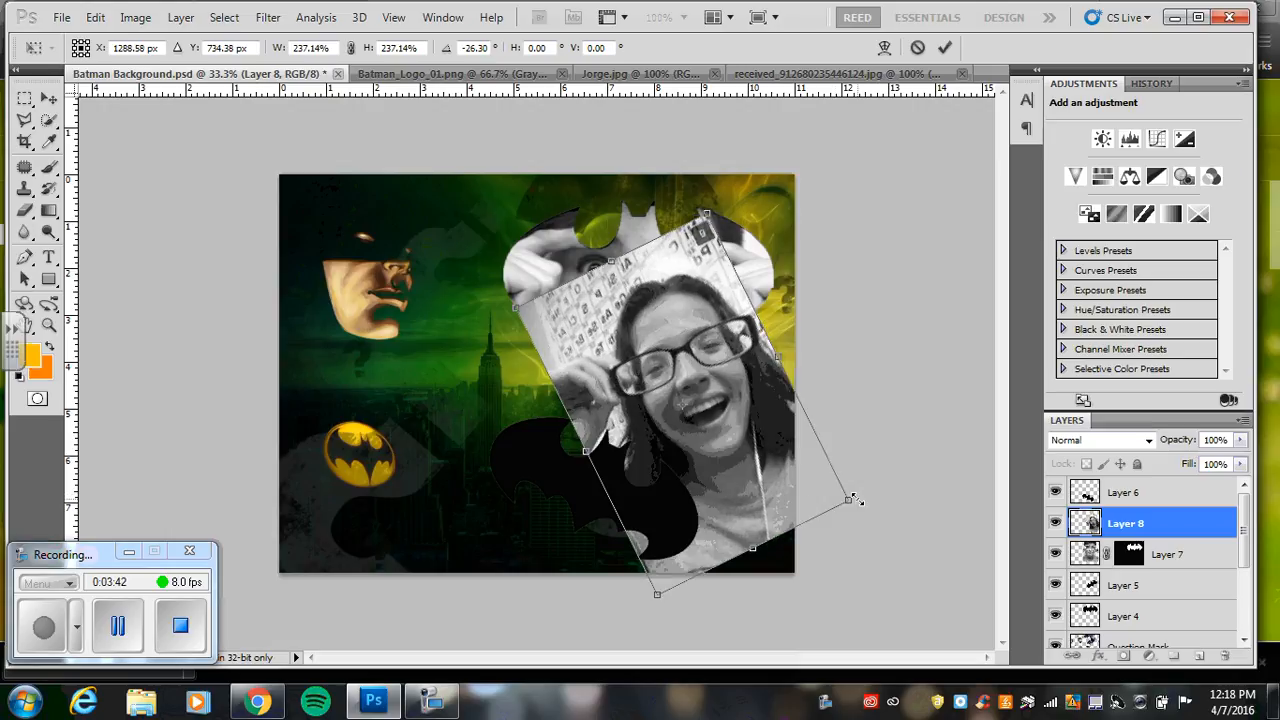
pyautogui.press('Return')
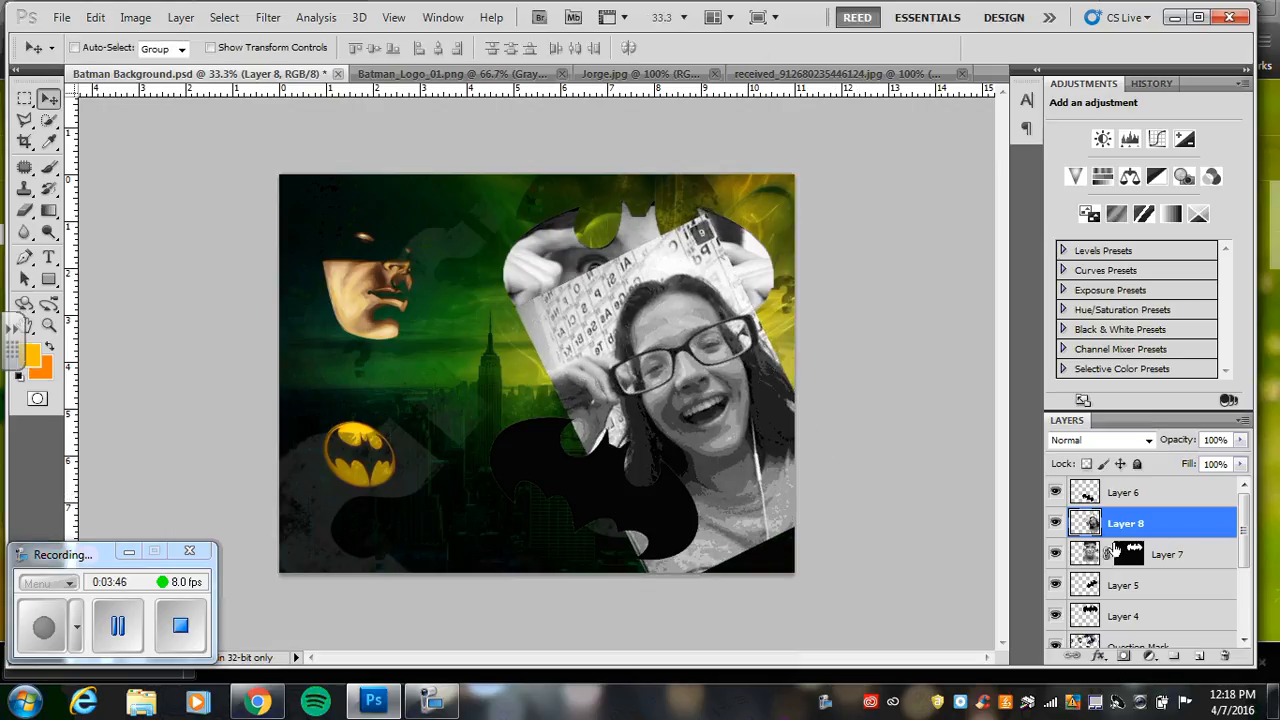
# Hide the second portrait and make Layer 5, holding the second bat logo, the active layer
pyautogui.click(1055, 523)
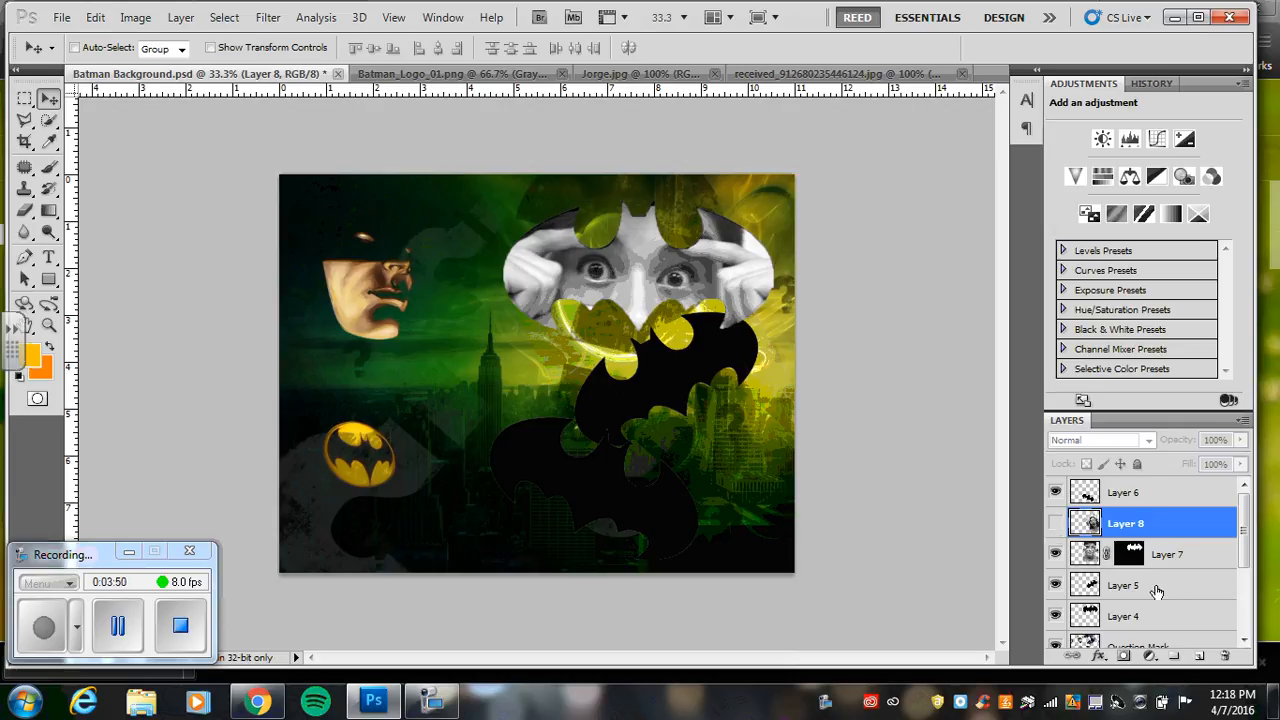
pyautogui.click(1122, 588)
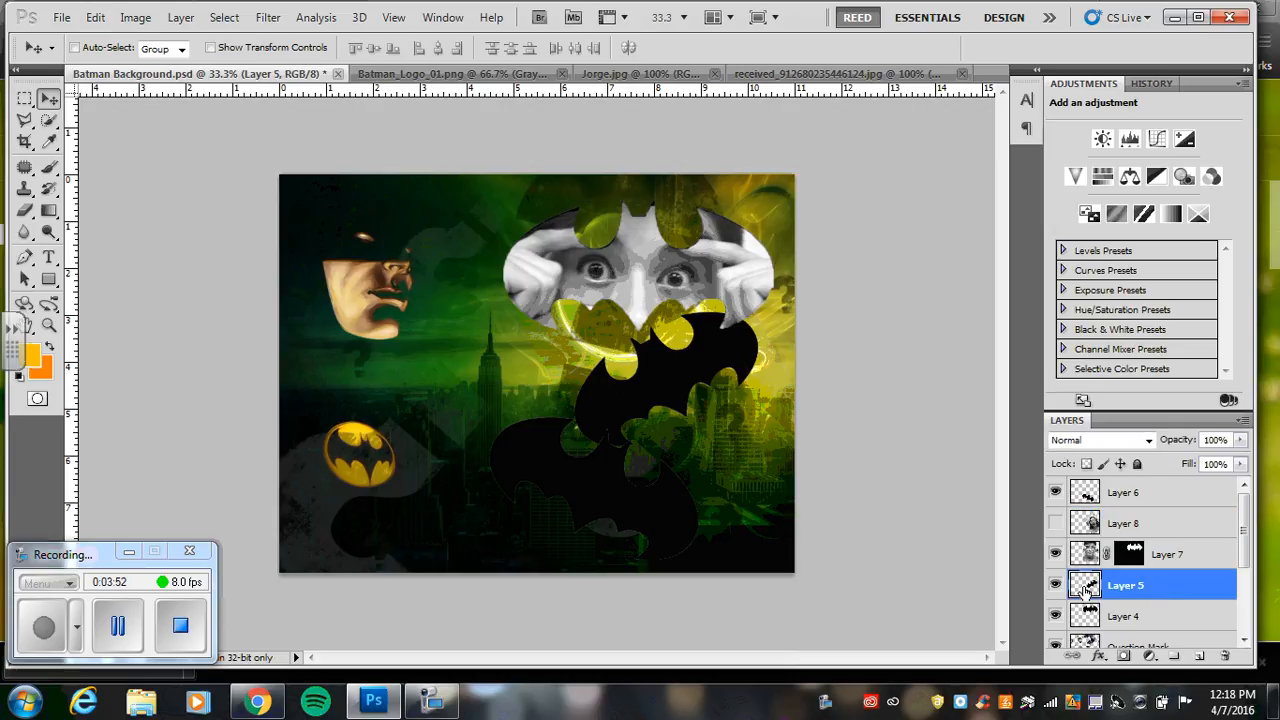
pyautogui.click(1055, 585)
pyautogui.click(1055, 585)
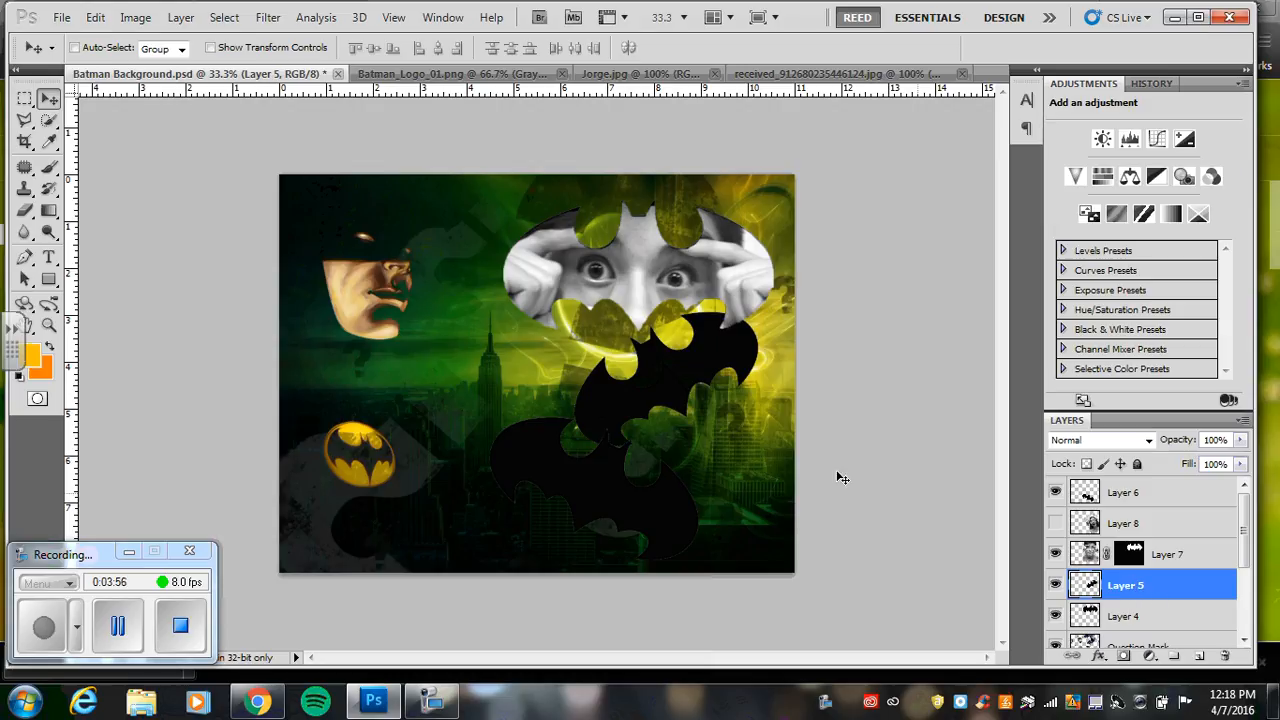
pyautogui.click(48, 120)
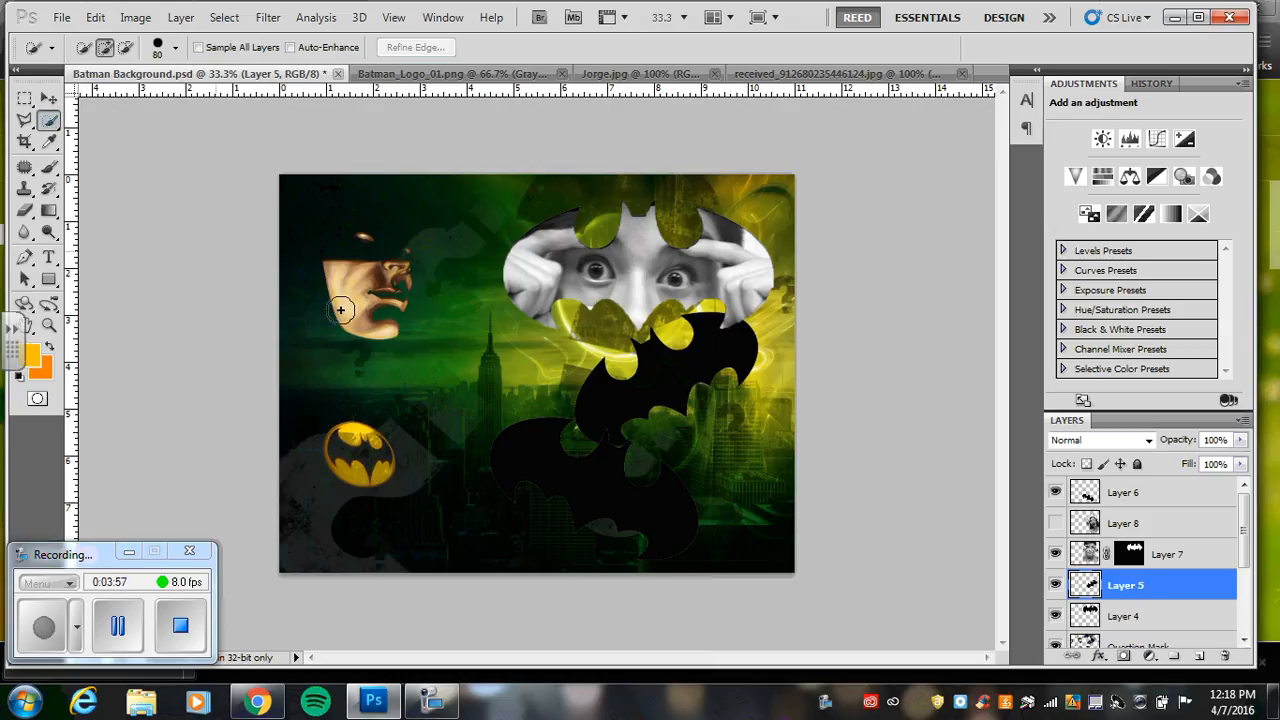
pyautogui.click(659, 377)
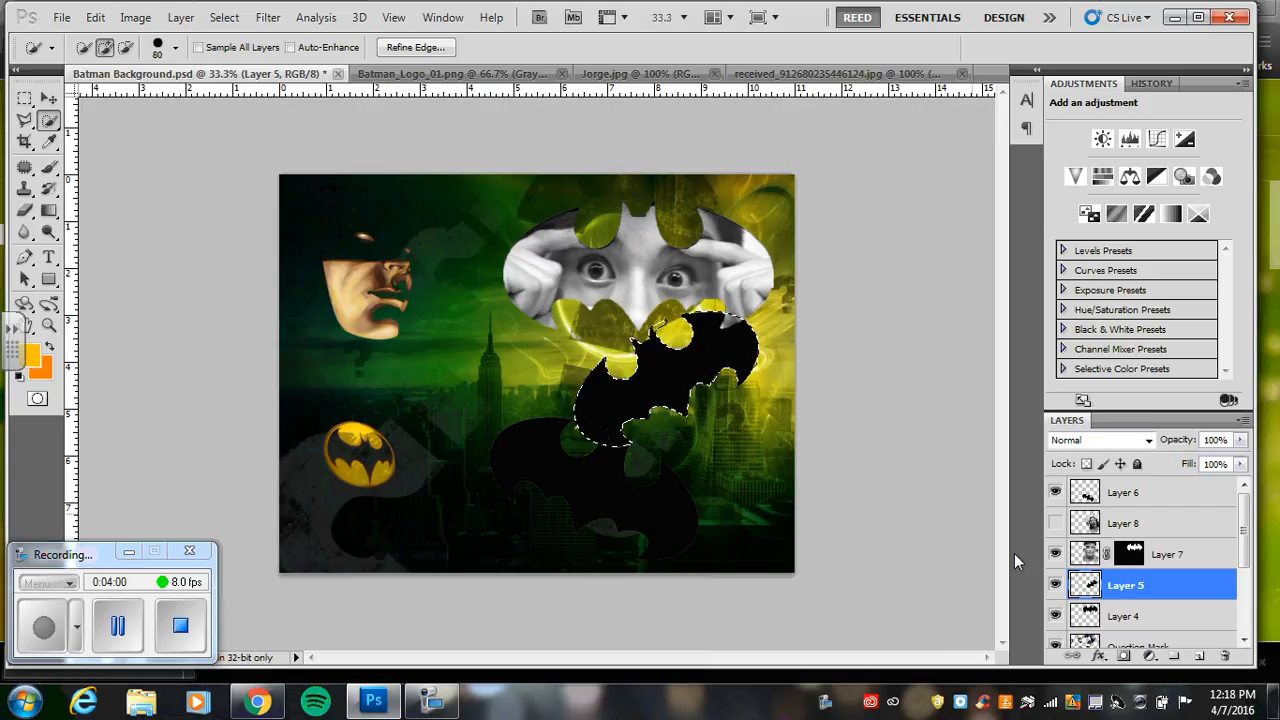
pyautogui.hotkey('ctrl', 'd')
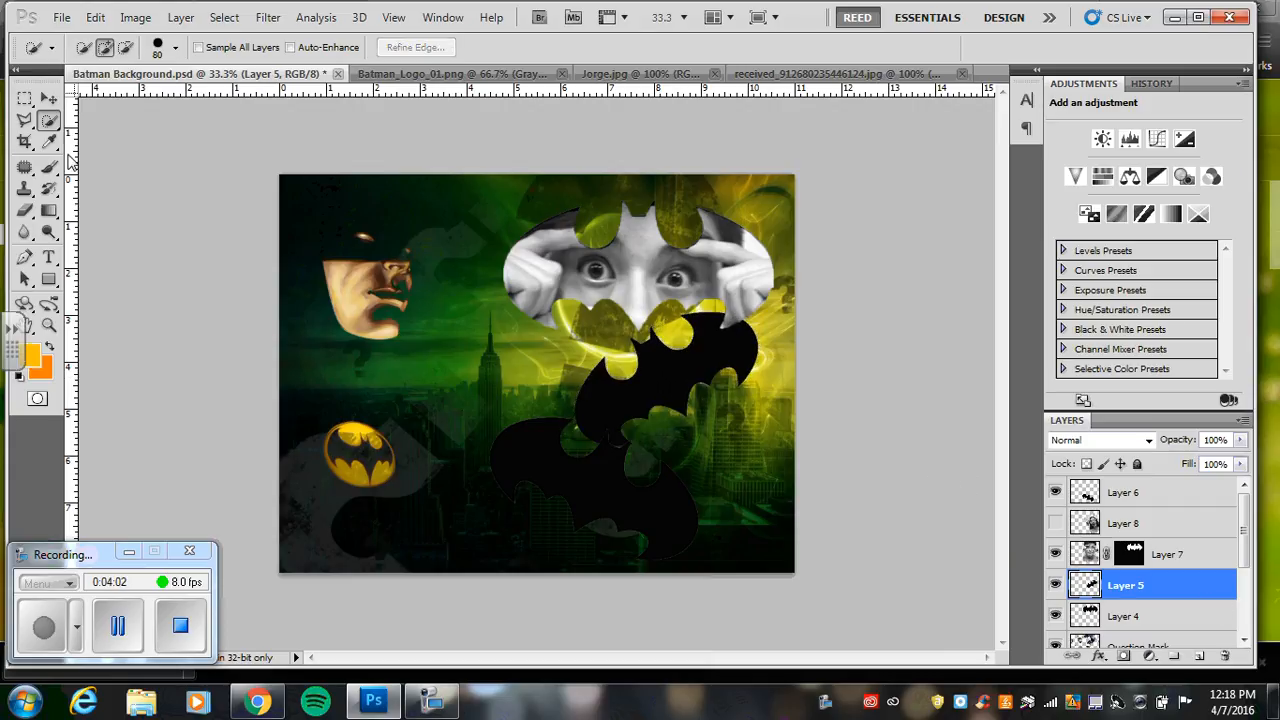
# Select the second bat logo's black shape using the Magic Wand with a tolerance of 32
pyautogui.rightClick(48, 120)
pyautogui.click(96, 145)
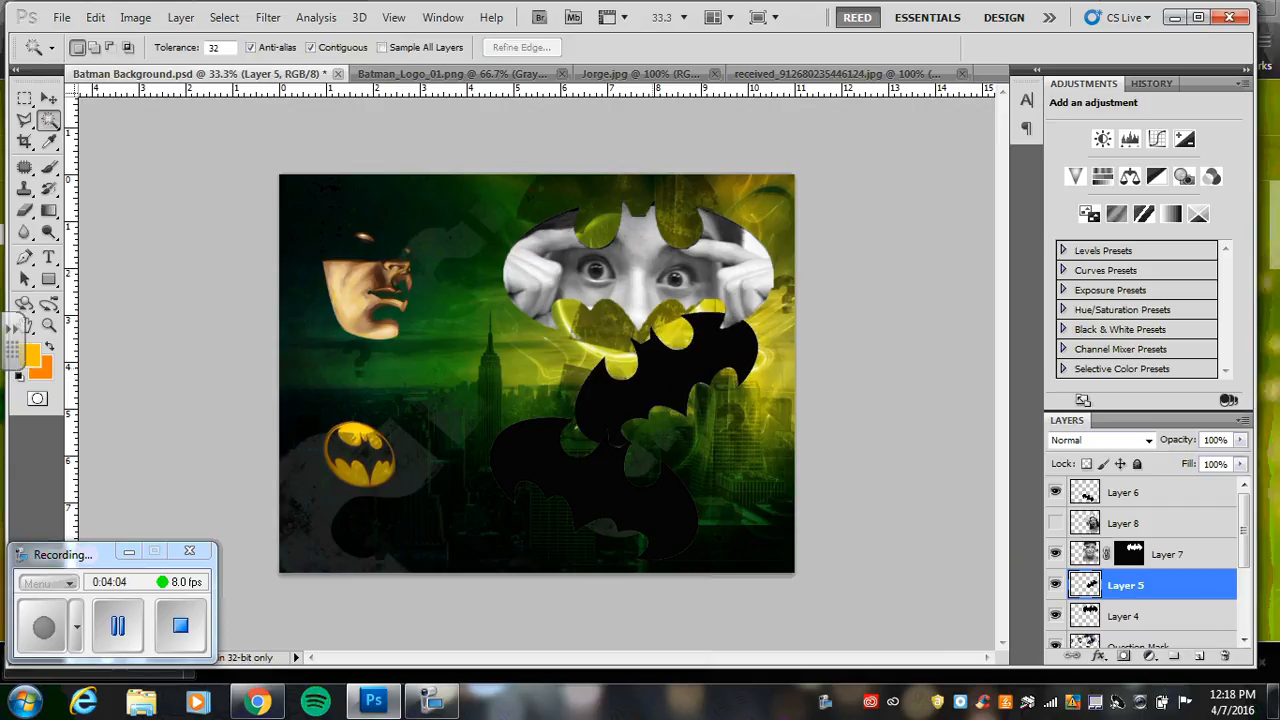
pyautogui.click(680, 388)
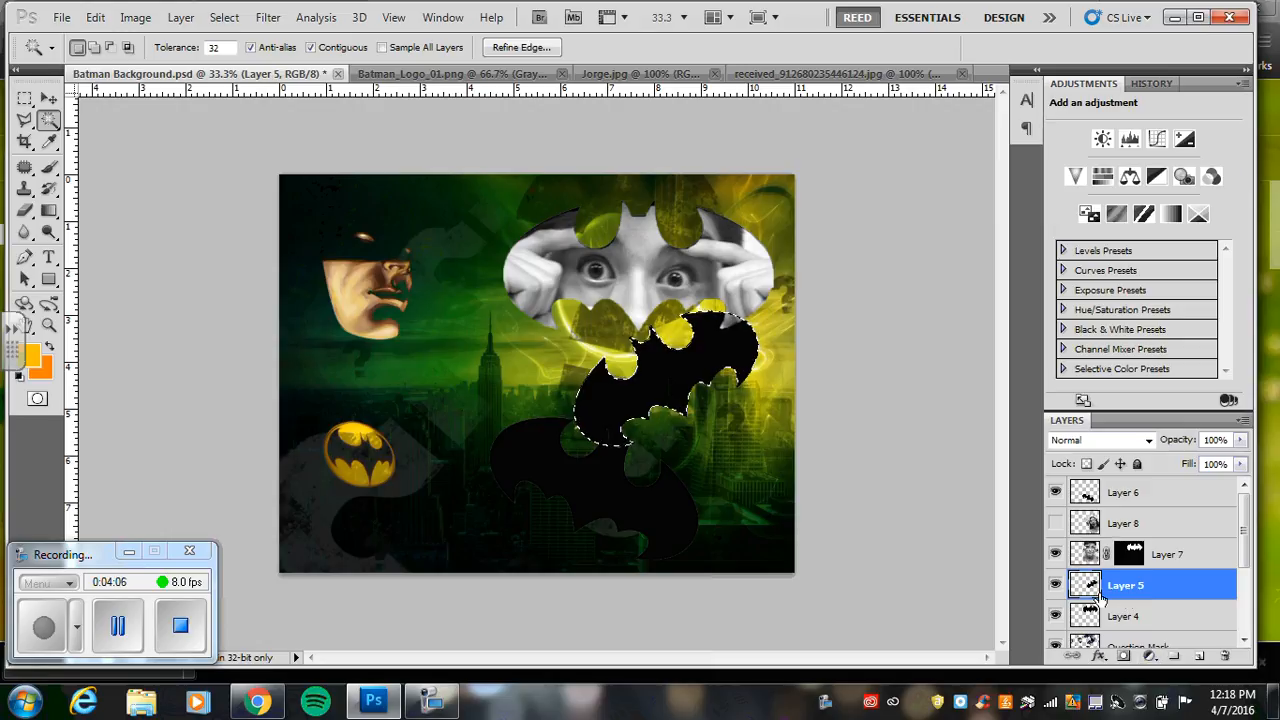
# Show the second portrait on Layer 8 and mask it to the selected second bat logo shape
pyautogui.click(1128, 524)
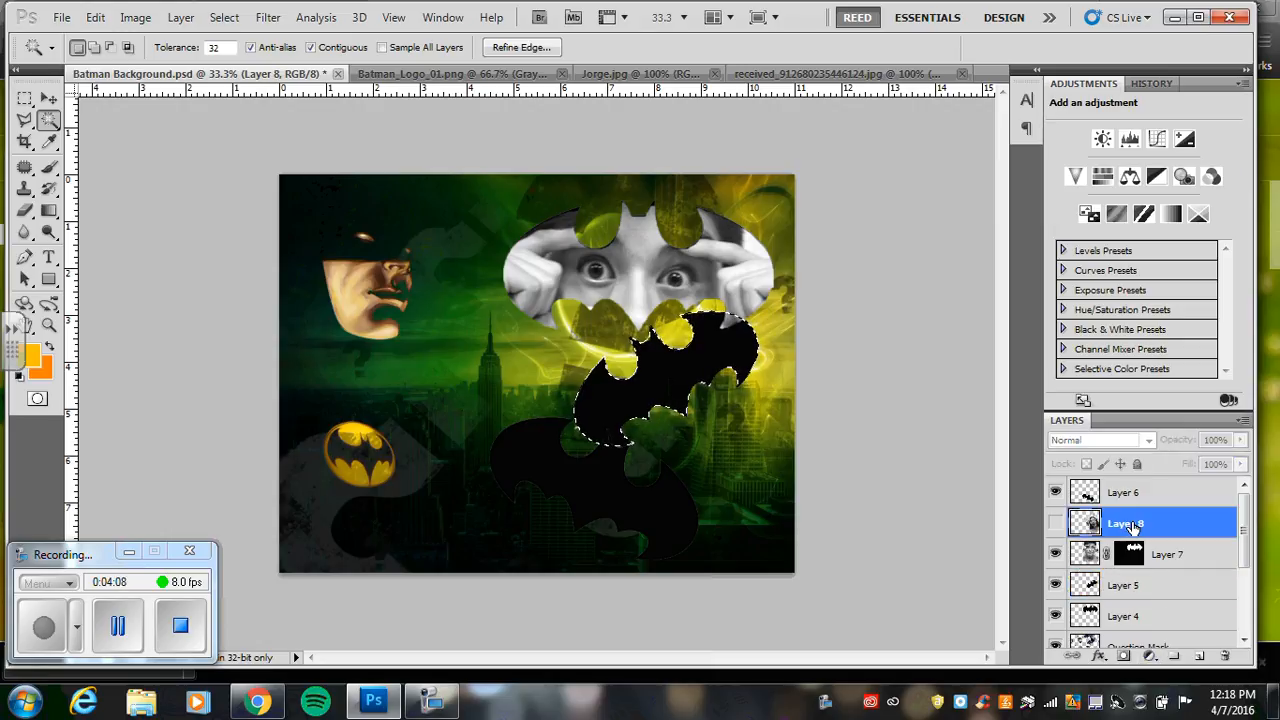
pyautogui.click(1055, 523)
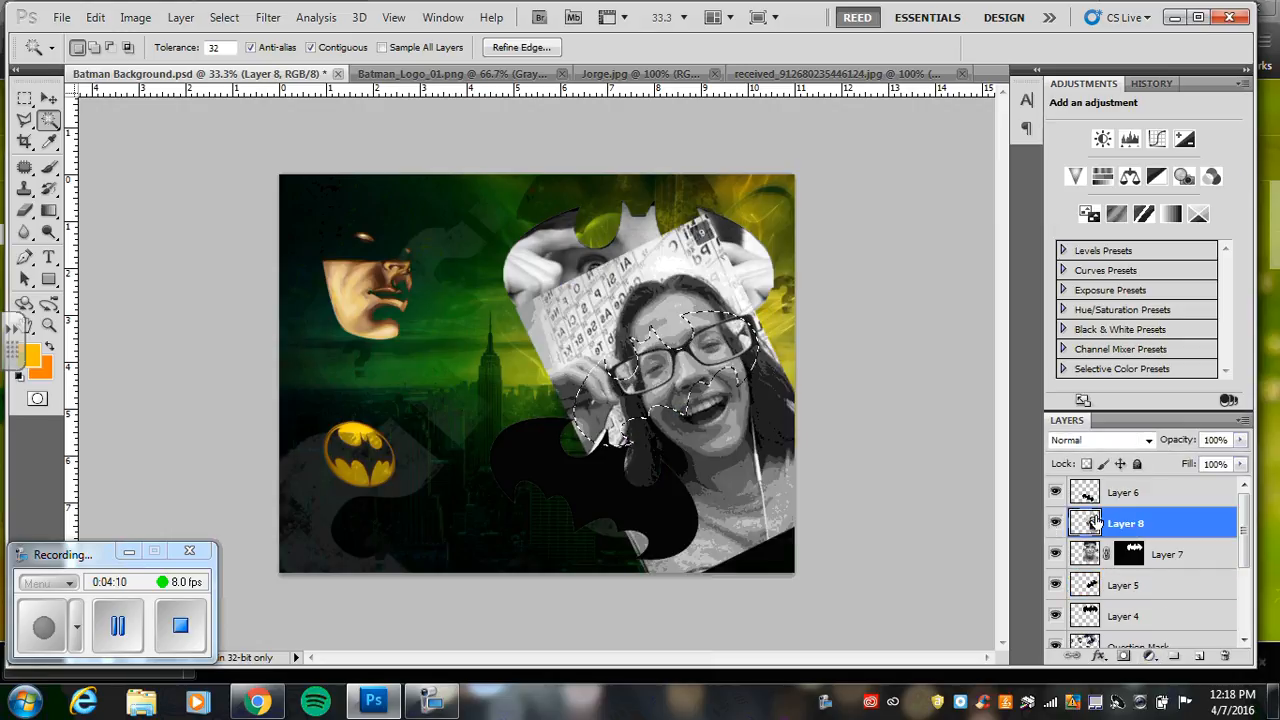
pyautogui.click(1123, 657)
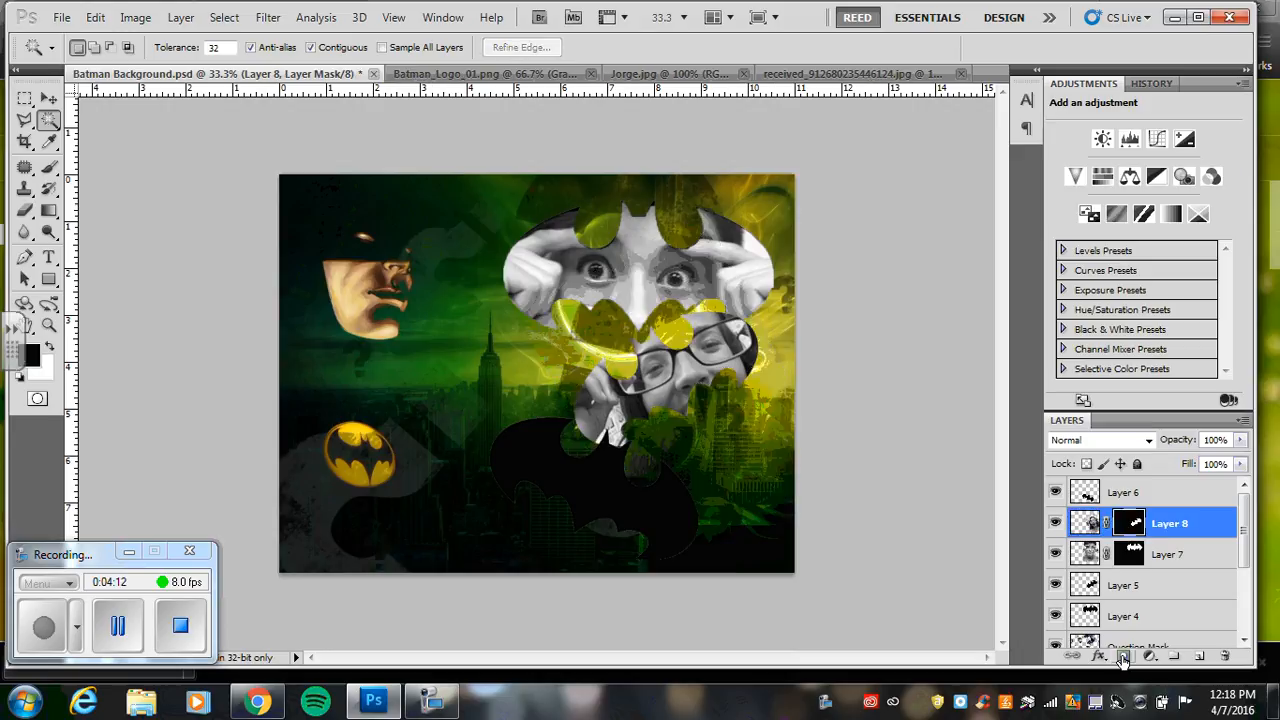
# Unlink the second portrait from its mask and shift the photo slightly down and left within the bat shape
pyautogui.click(1088, 524)
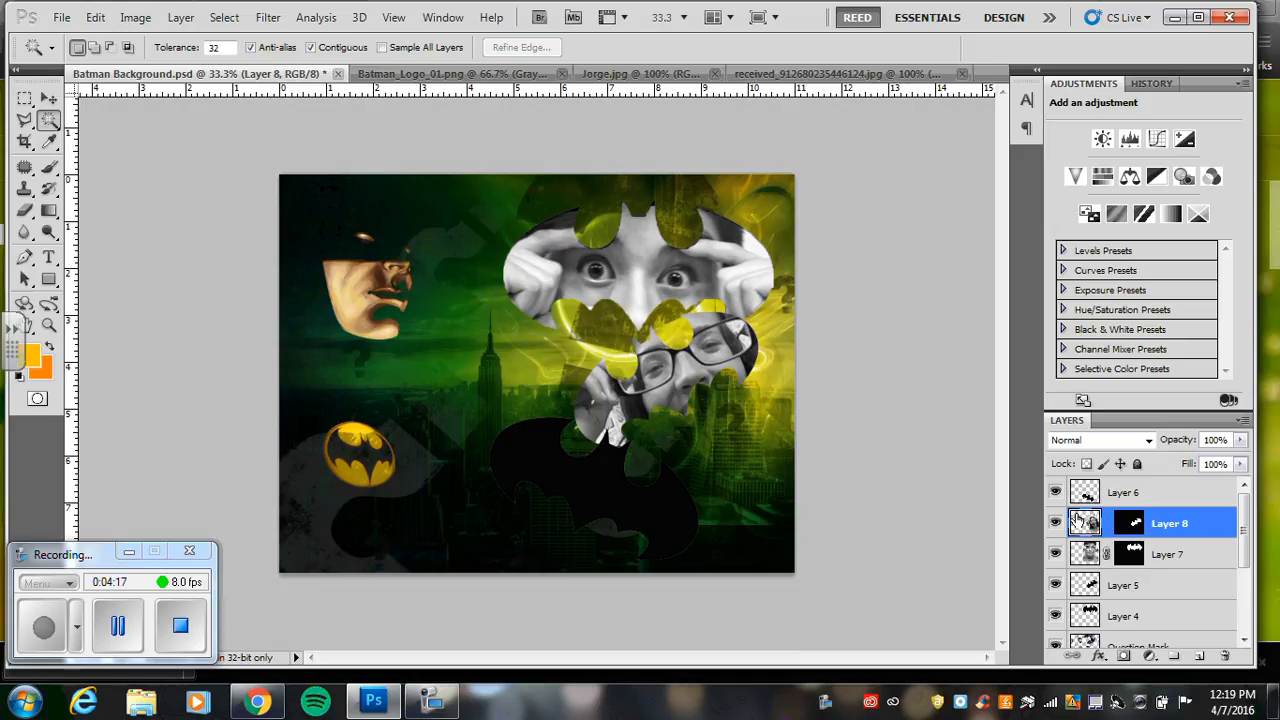
pyautogui.click(47, 100)
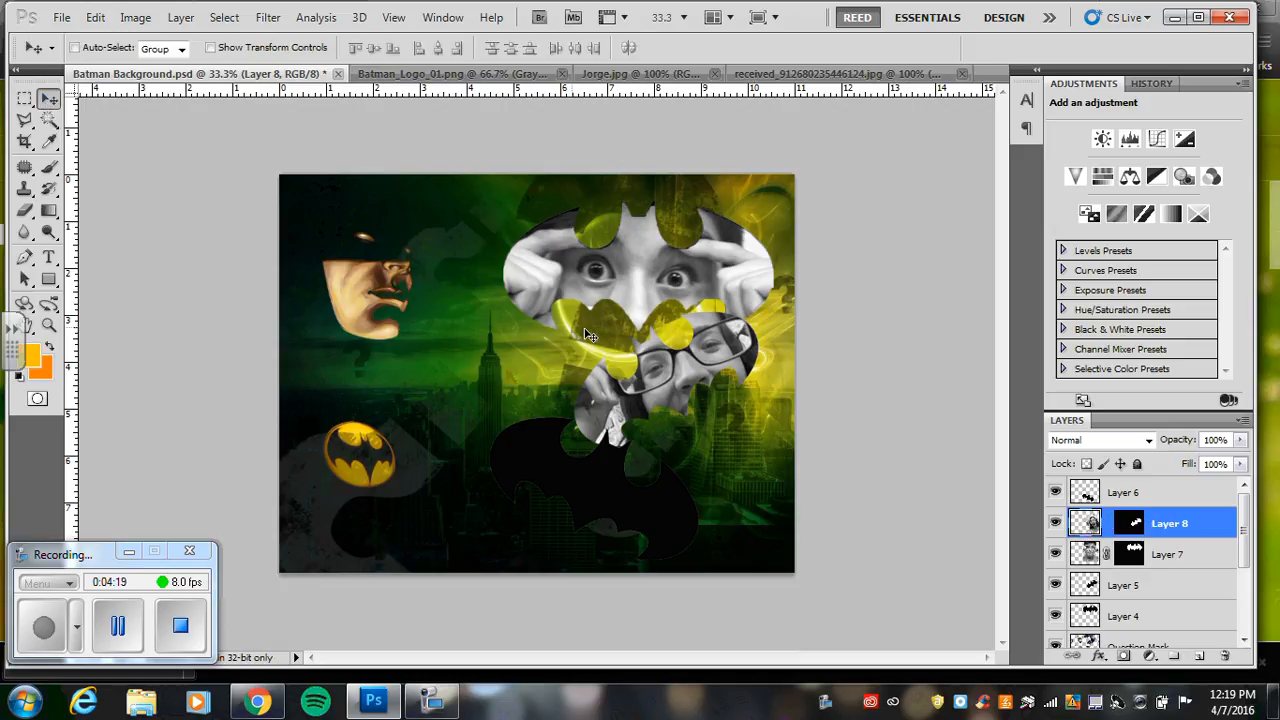
pyautogui.moveTo(690, 380)
pyautogui.mouseDown()
pyautogui.moveTo(670, 397)
pyautogui.moveTo(590, 345)
pyautogui.moveTo(613, 405)
pyautogui.moveTo(600, 362)
pyautogui.moveTo(676, 397)
pyautogui.mouseUp()
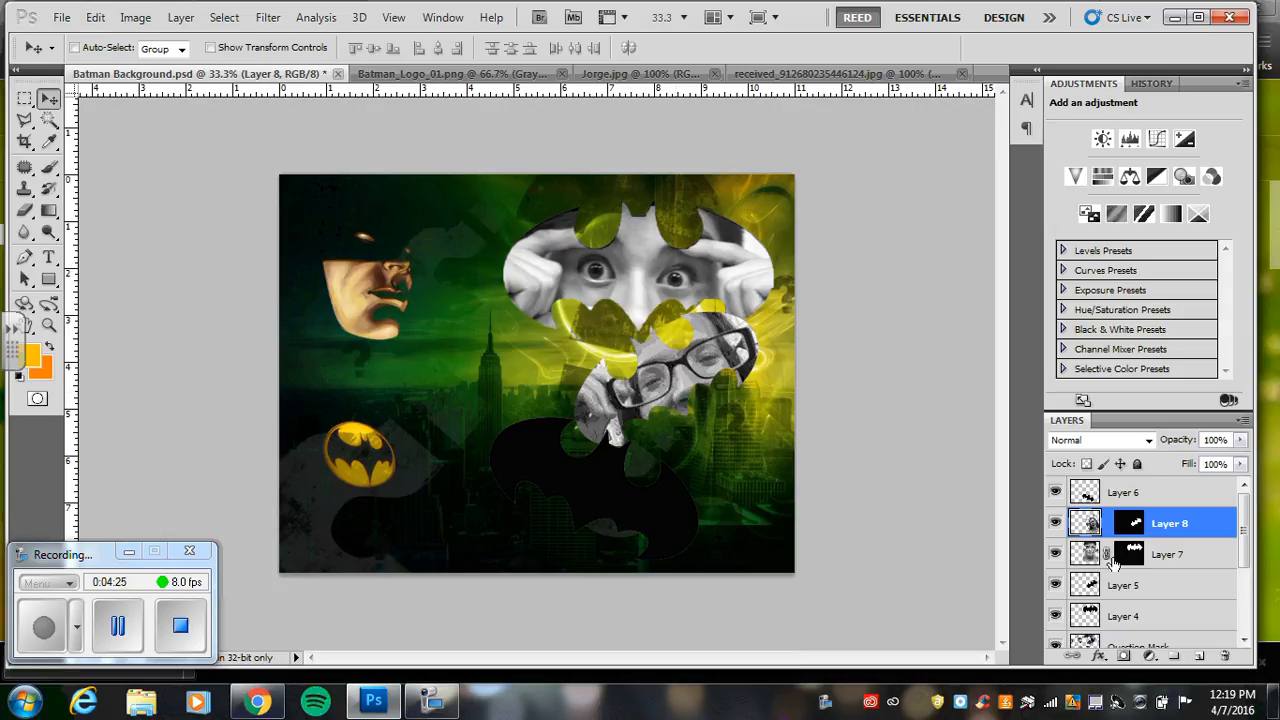
# Make Layer 5 active and hide the bat logo layers and both masked portraits
pyautogui.click(1127, 587)
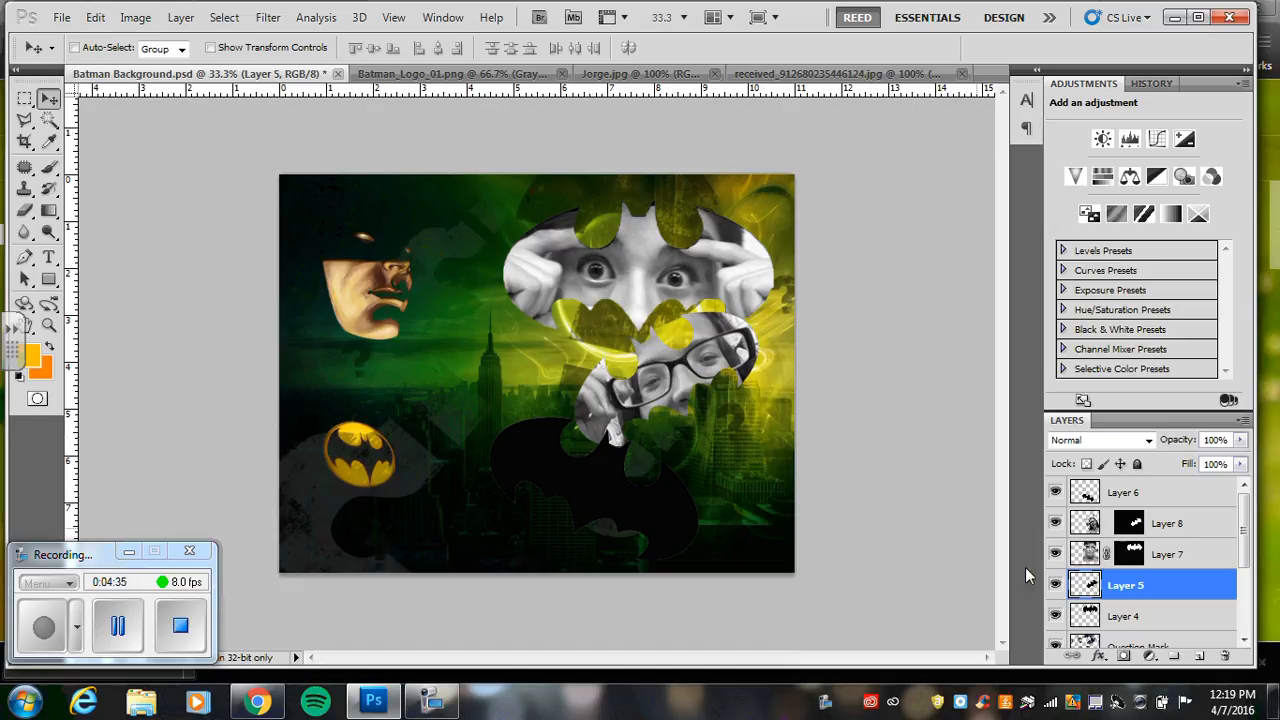
pyautogui.moveTo(1058, 500); pyautogui.dragTo(1058, 624)
pyautogui.click(117, 625)
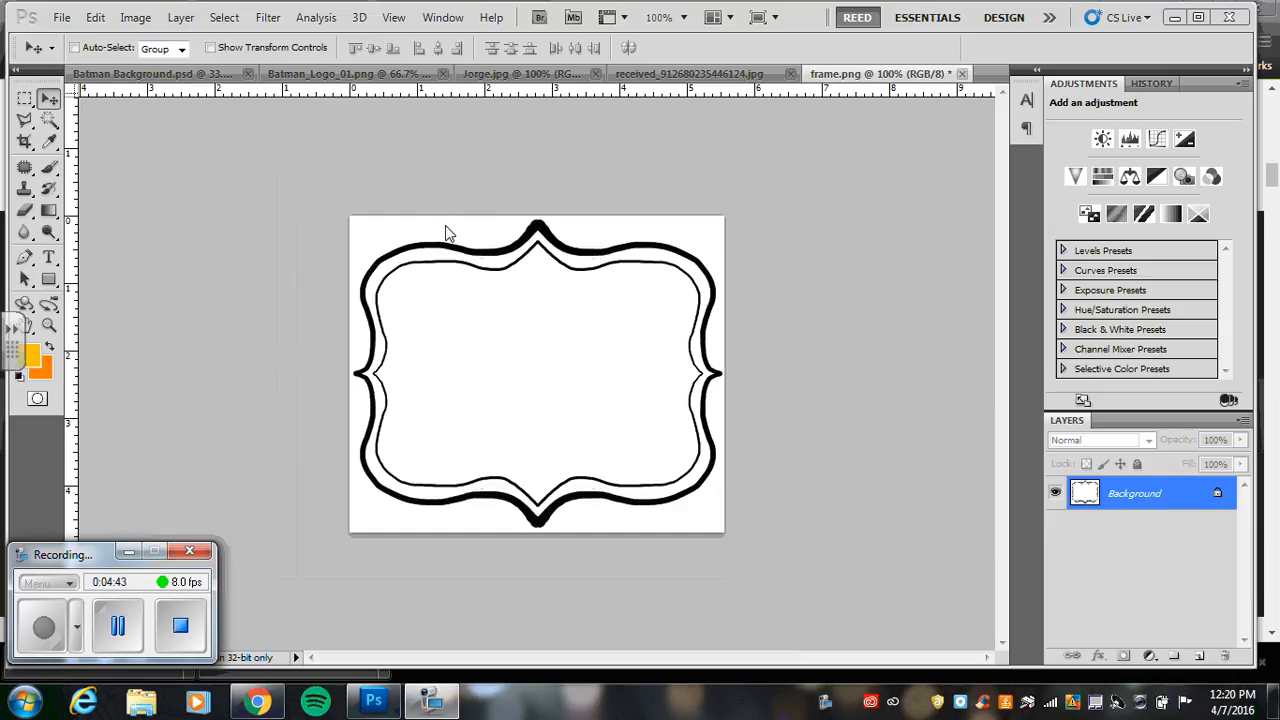
# Copy the whole frame.png image and paste it into Batman Background.psd above Layer 5
pyautogui.click(500, 300)
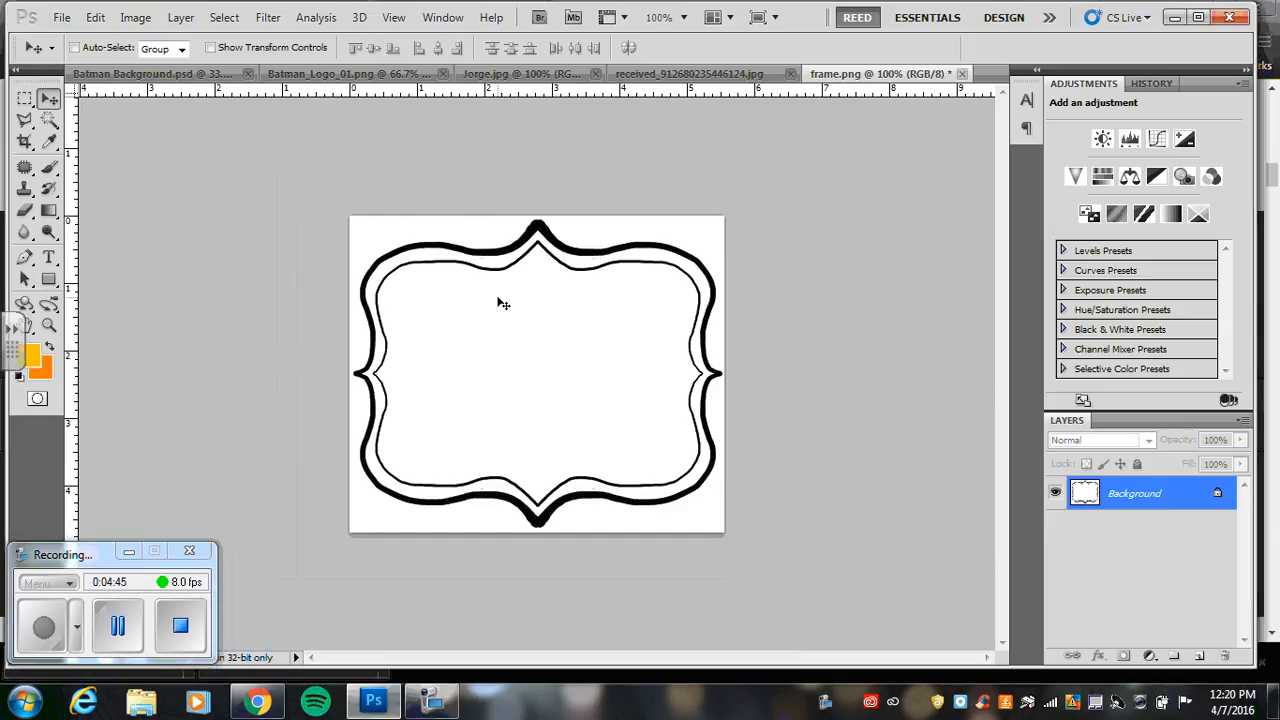
pyautogui.hotkey('ctrl', 'a')
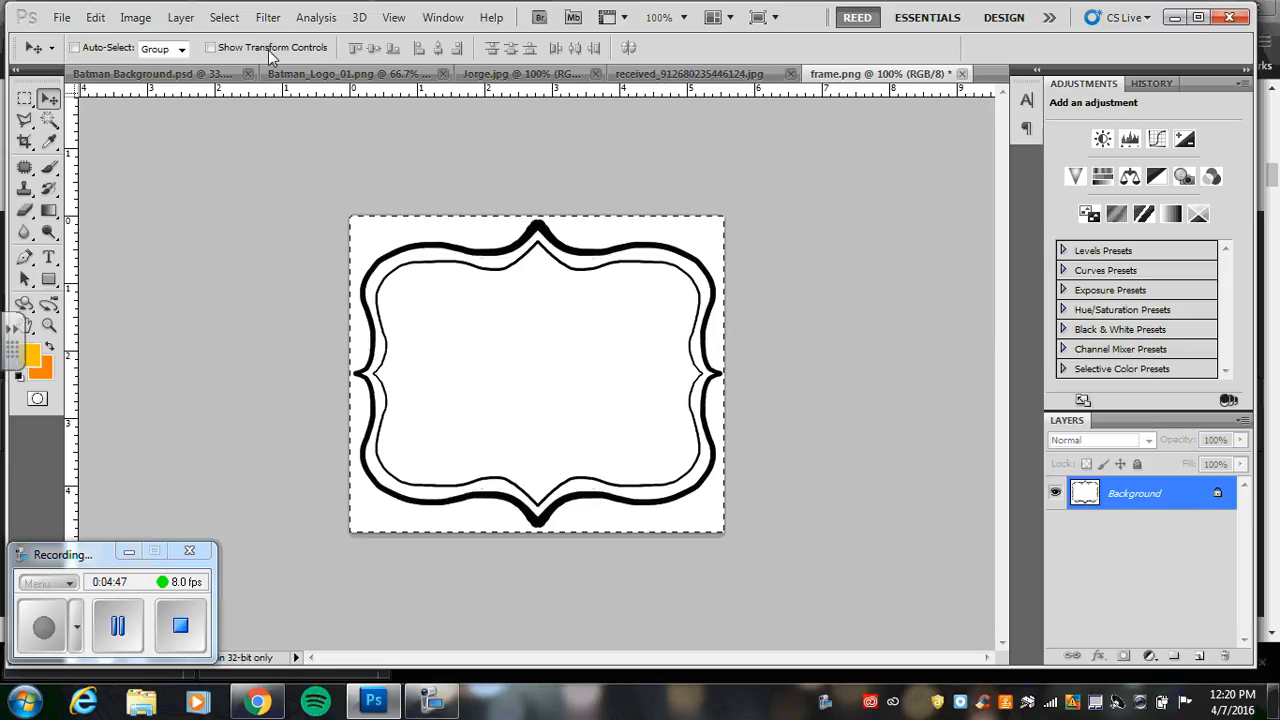
pyautogui.click(180, 74)
pyautogui.hotkey('ctrl', 'v')
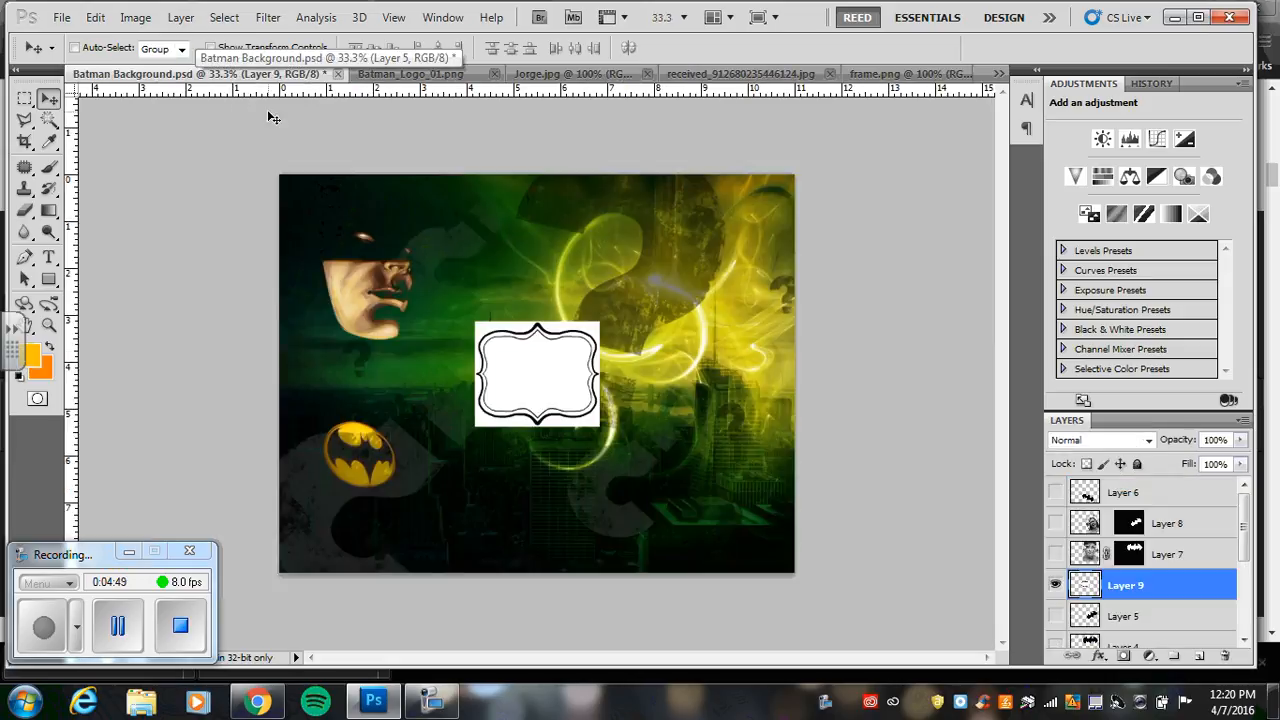
# Scale the frame to about 157%, tilt it clockwise, and place it over the yellow upper-right area of the background
pyautogui.hotkey('ctrl', 't')
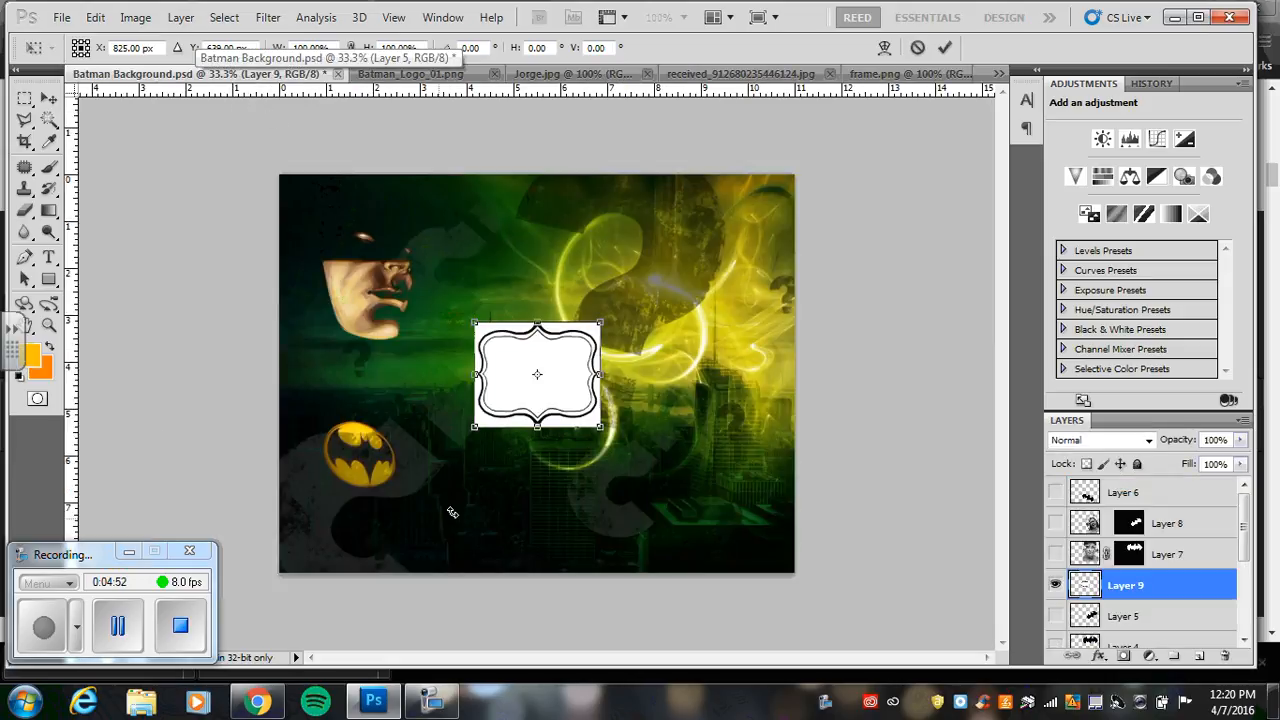
pyautogui.moveTo(603, 432); pyautogui.dragTo(669, 487)
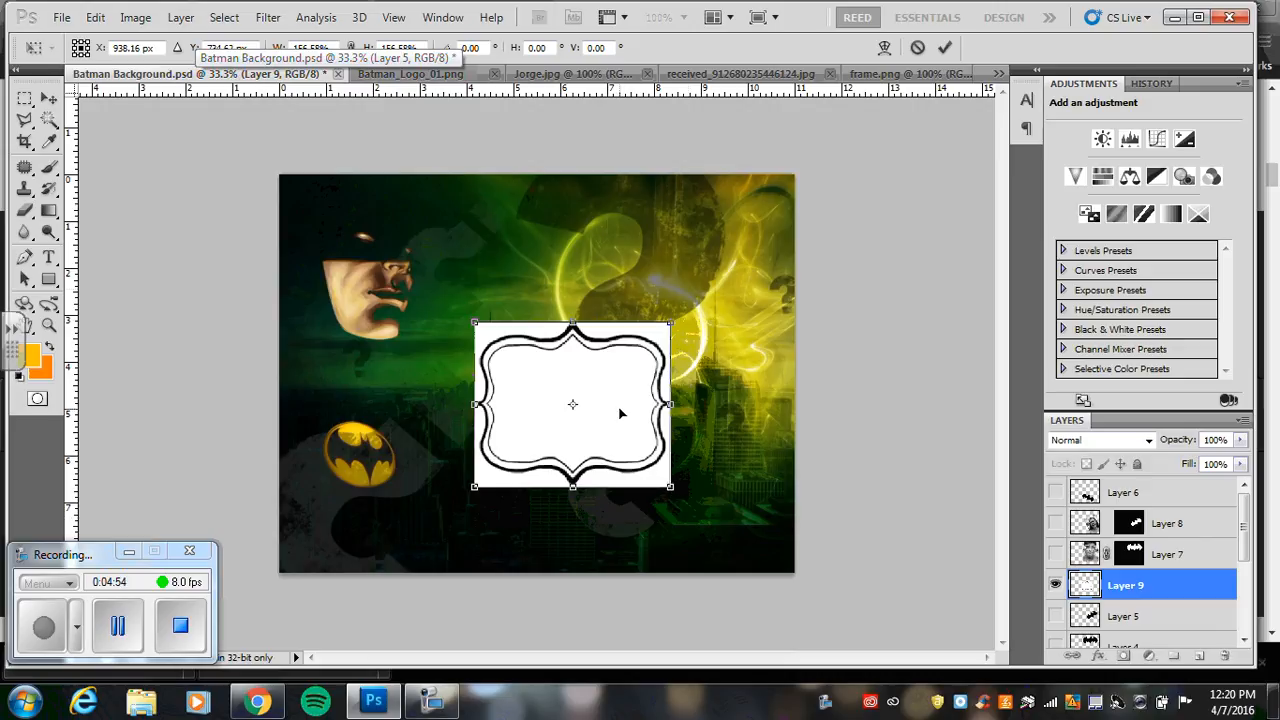
pyautogui.moveTo(685, 290); pyautogui.dragTo(713, 326)
pyautogui.moveTo(625, 400); pyautogui.dragTo(706, 285)
pyautogui.press('Return')
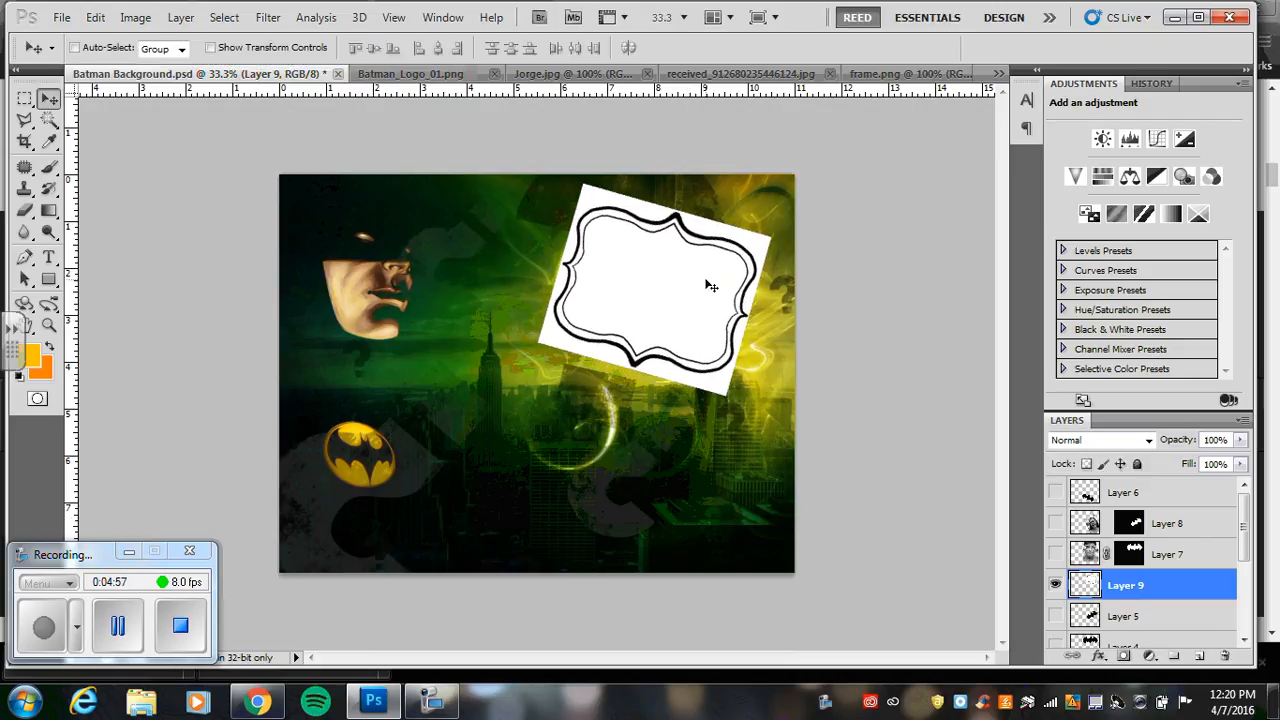
# Delete the white areas inside and outside the frame's border using the Magic Wand with a tolerance of 32, then deselect
pyautogui.click(48, 119)
pyautogui.click(661, 303)
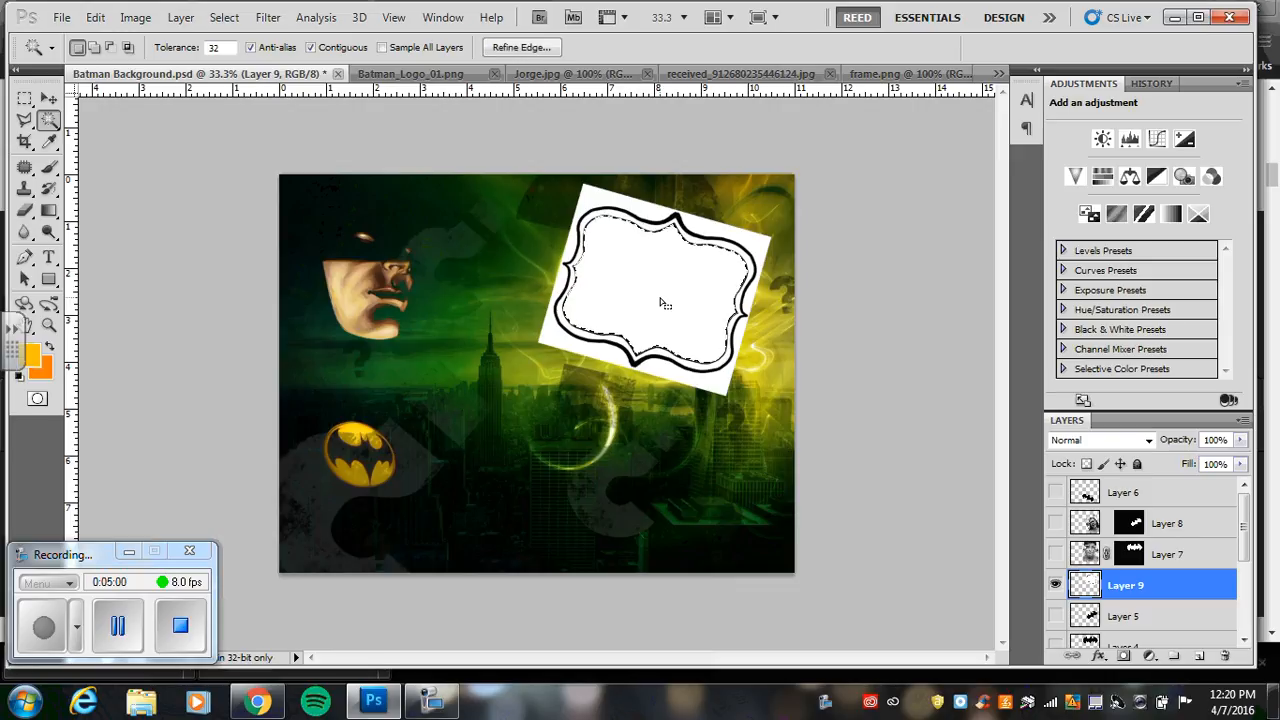
pyautogui.press('Delete')
pyautogui.click(759, 249)
pyautogui.press('Delete')
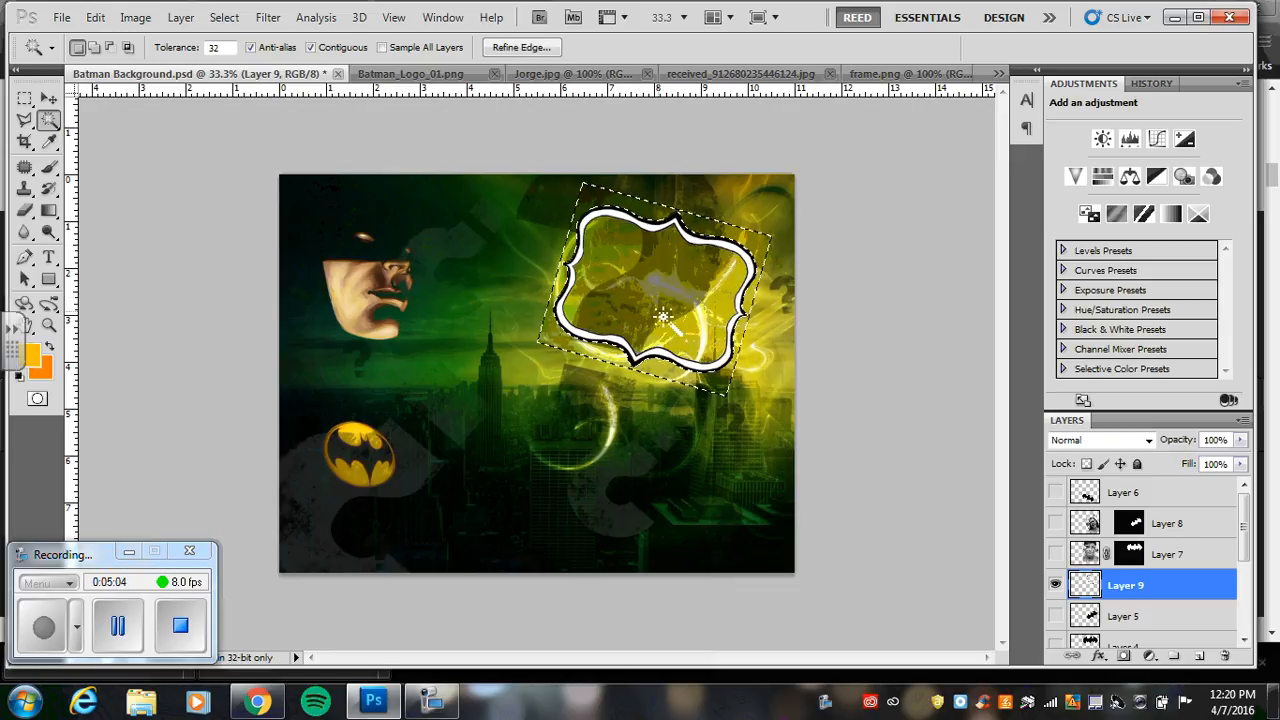
pyautogui.hotkey('ctrl', 'd')
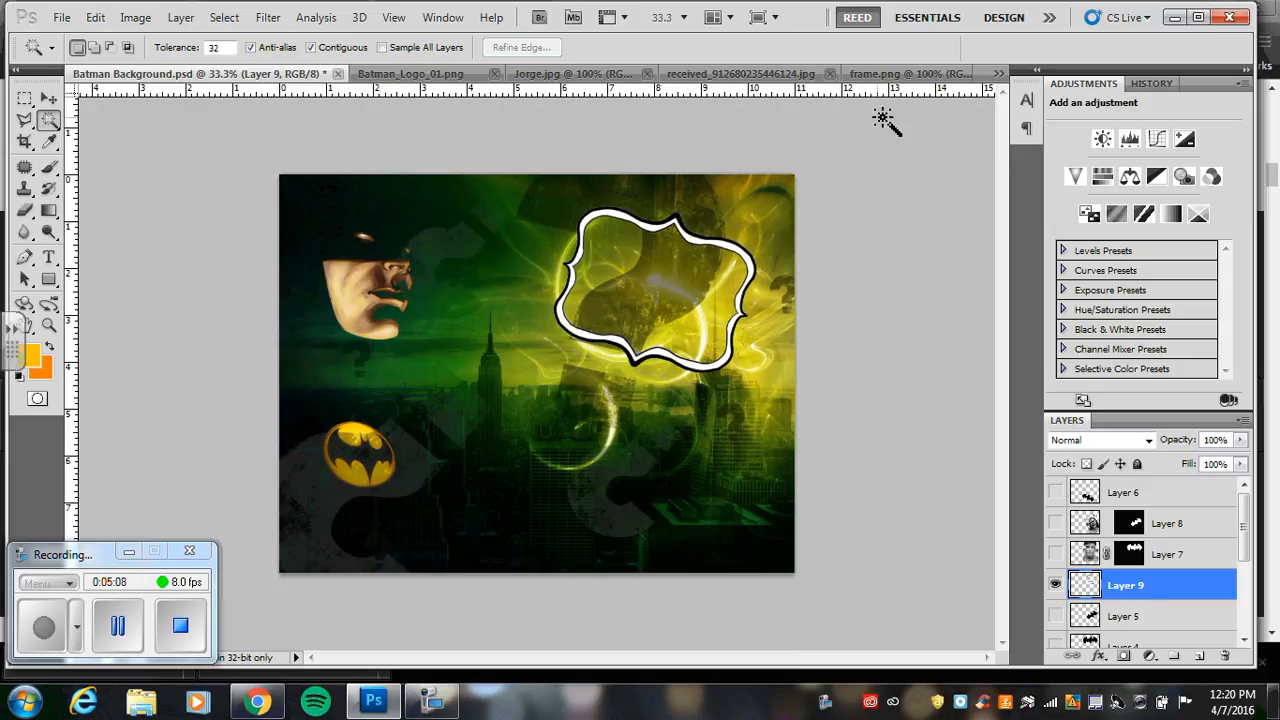
# Paste the whole portrait of the boy holding his eyes open into Batman Background.psd above the frame layer
pyautogui.click(588, 76)
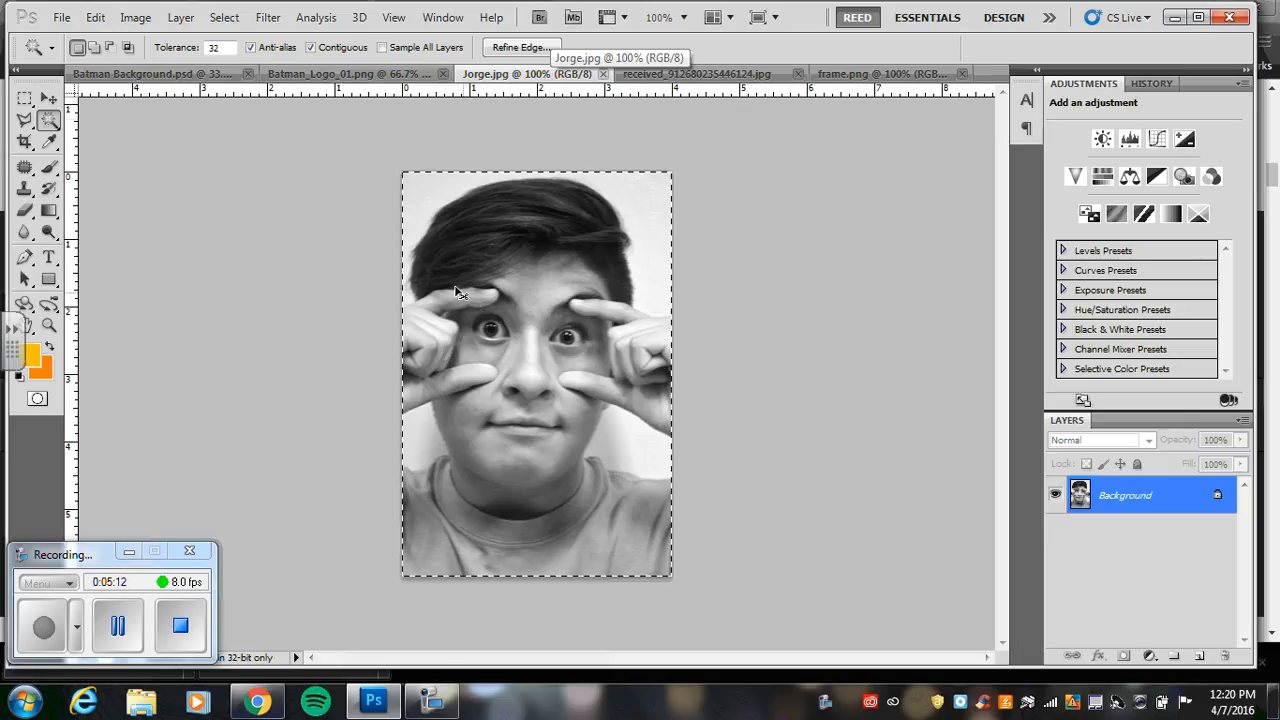
pyautogui.click(150, 74)
pyautogui.hotkey('ctrl', 'v')
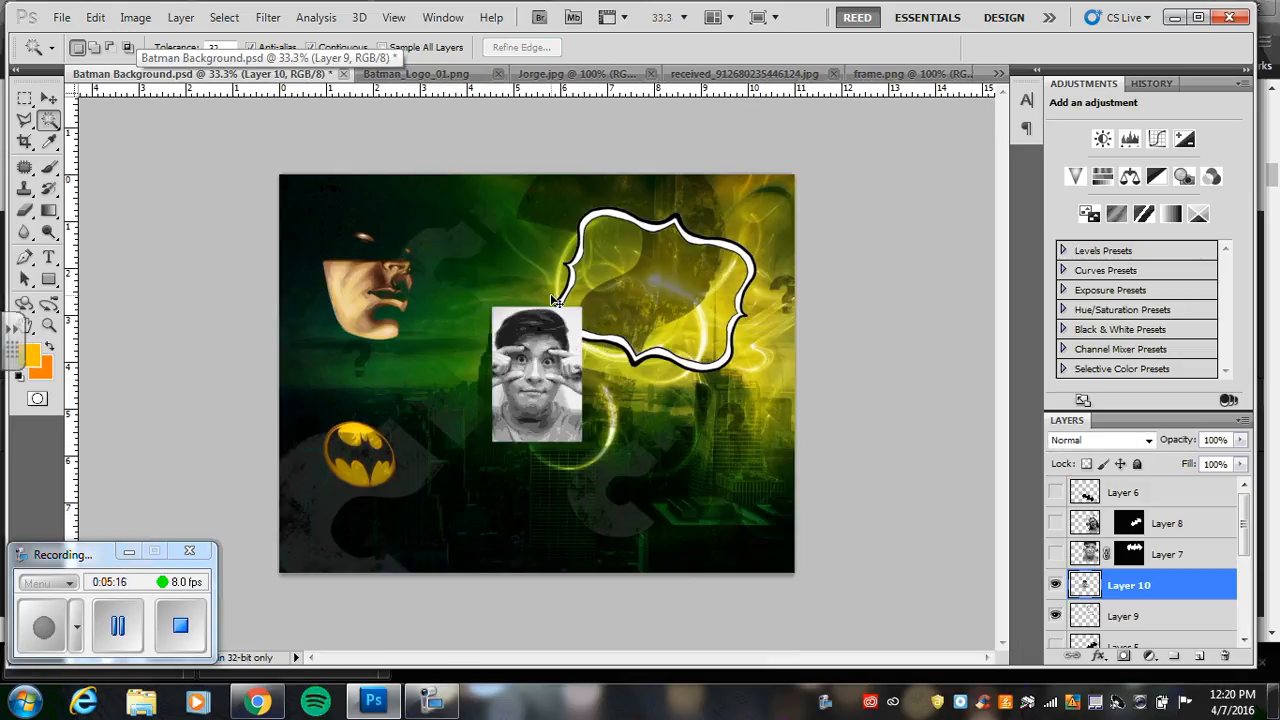
# Enlarge the pasted portrait, rotate it about 21.5°, and position it so the face covers the frame
pyautogui.hotkey('ctrl', 't')
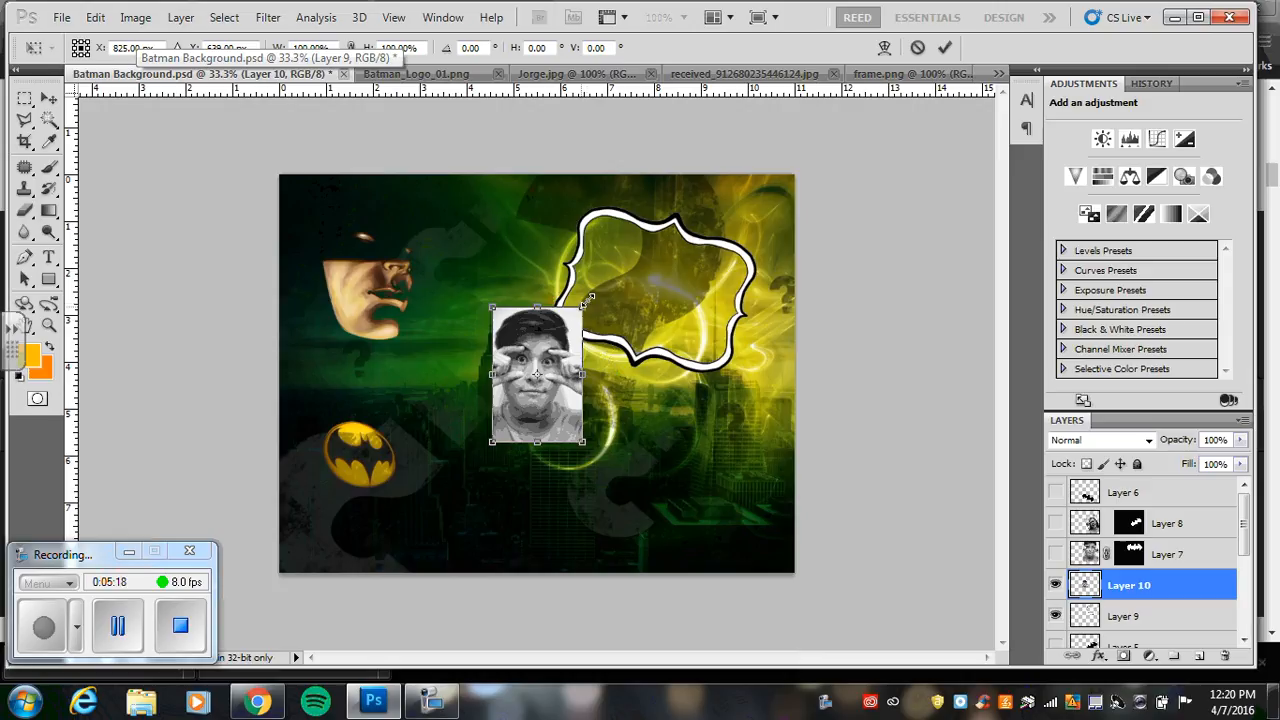
pyautogui.moveTo(586, 299); pyautogui.dragTo(710, 246)
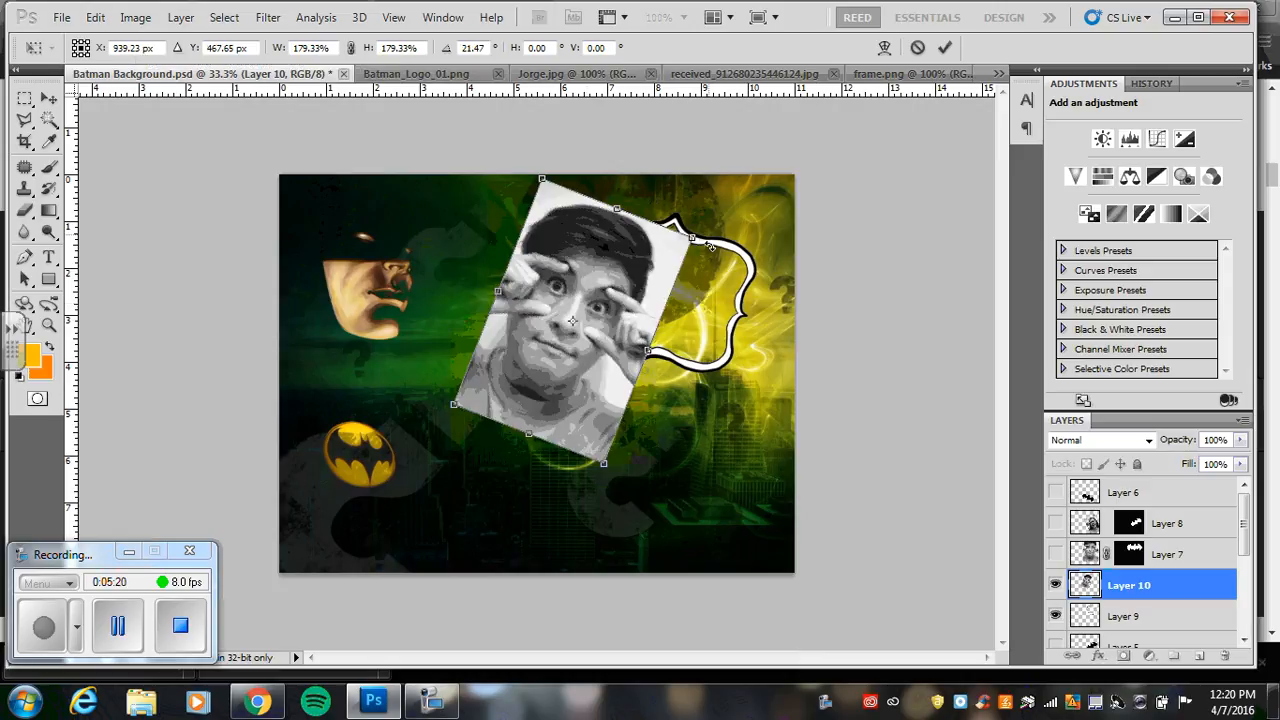
pyautogui.moveTo(600, 368); pyautogui.dragTo(654, 353)
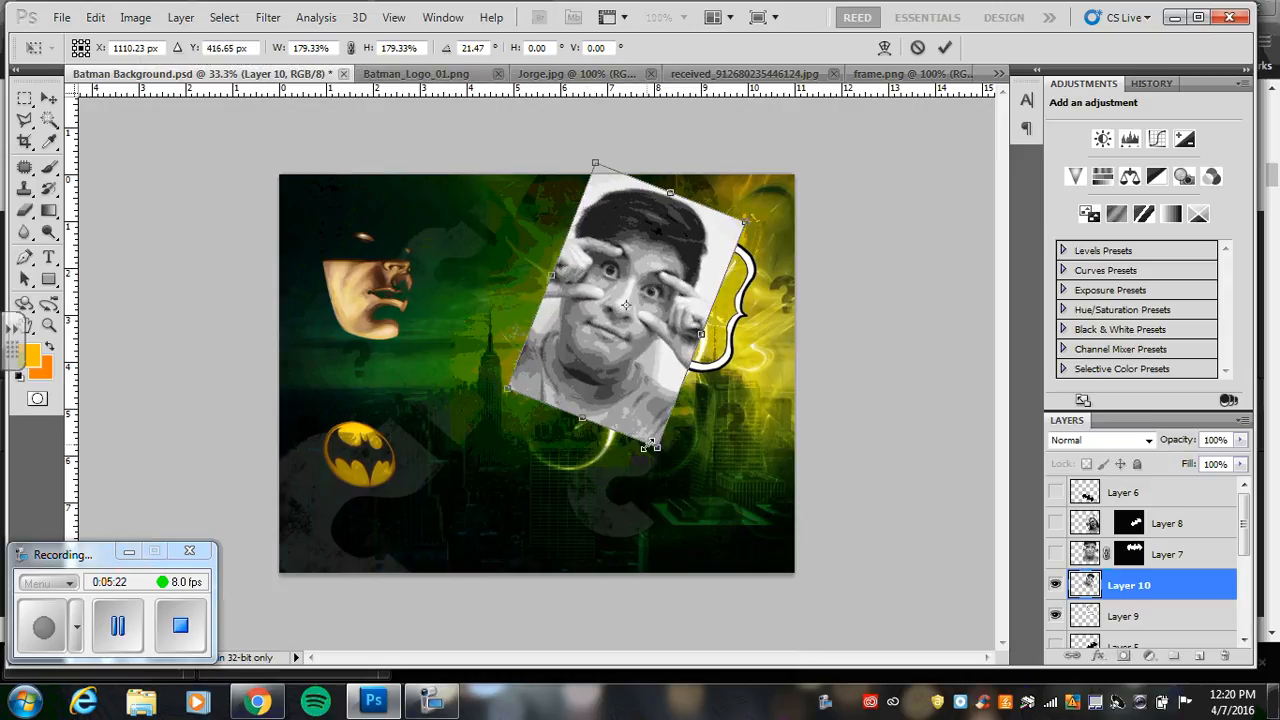
pyautogui.moveTo(653, 450); pyautogui.dragTo(706, 528)
pyautogui.moveTo(648, 398); pyautogui.dragTo(663, 428)
pyautogui.press('Return')
# Hide the pasted portrait and select the frame's interior on Layer 9 with the Quick Selection tool
pyautogui.press('w')
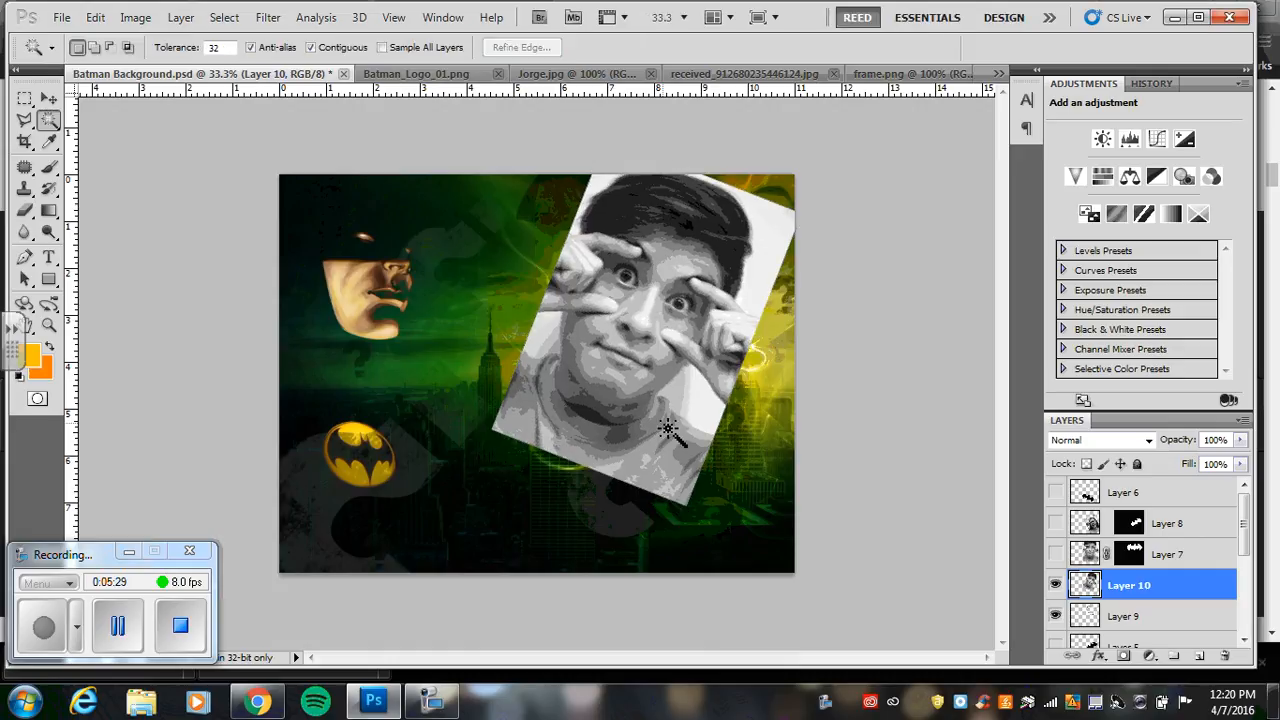
pyautogui.click(1056, 587)
pyautogui.click(1148, 618)
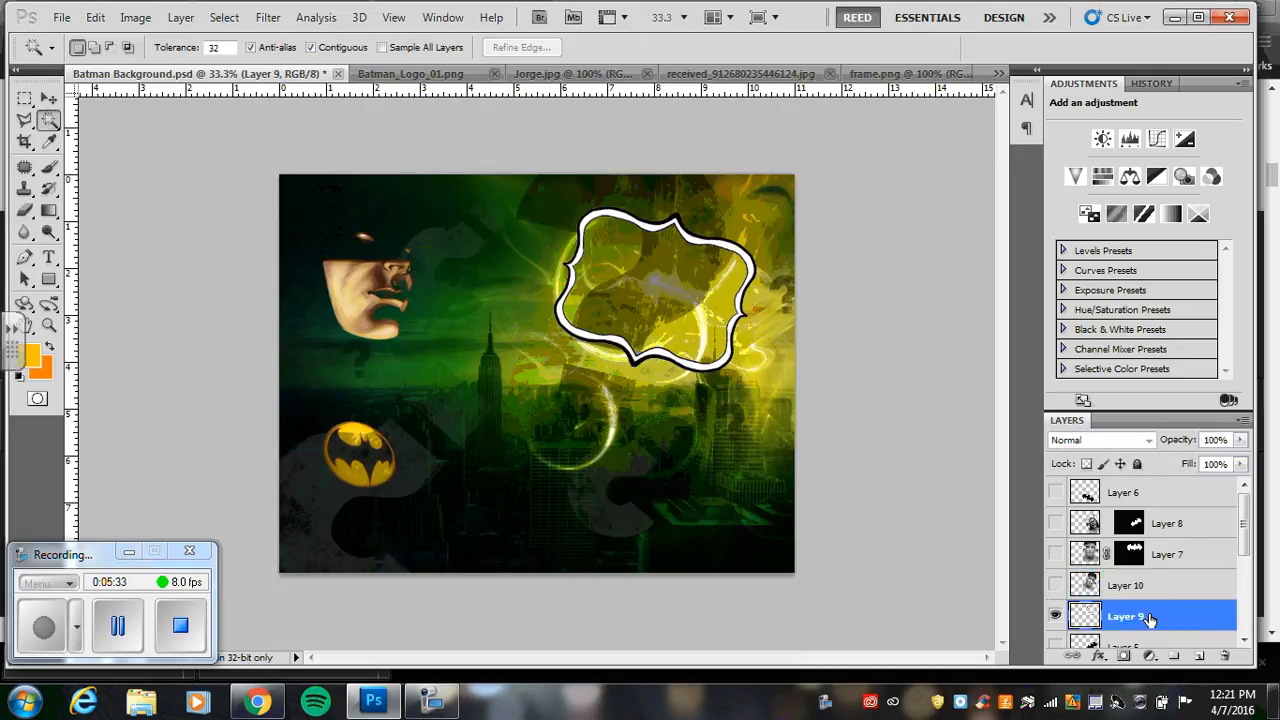
pyautogui.scroll(-3, 1140, 600)
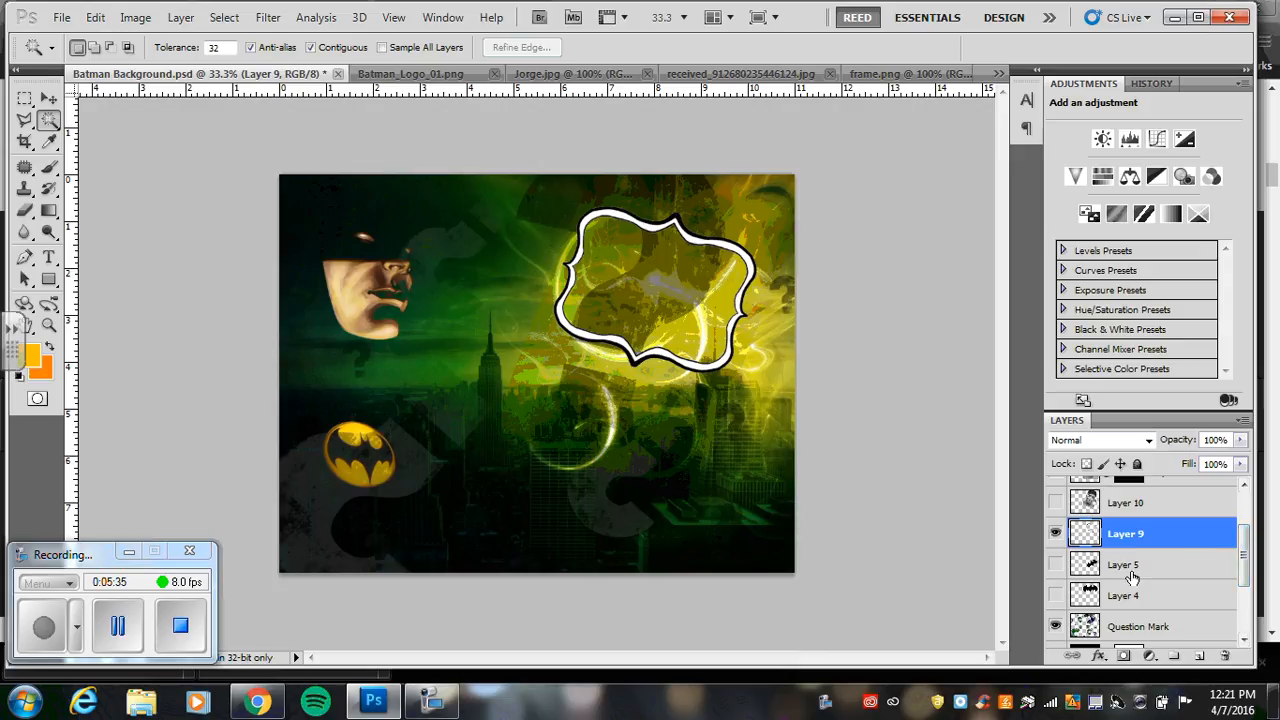
pyautogui.rightClick(49, 121)
pyautogui.click(120, 118)
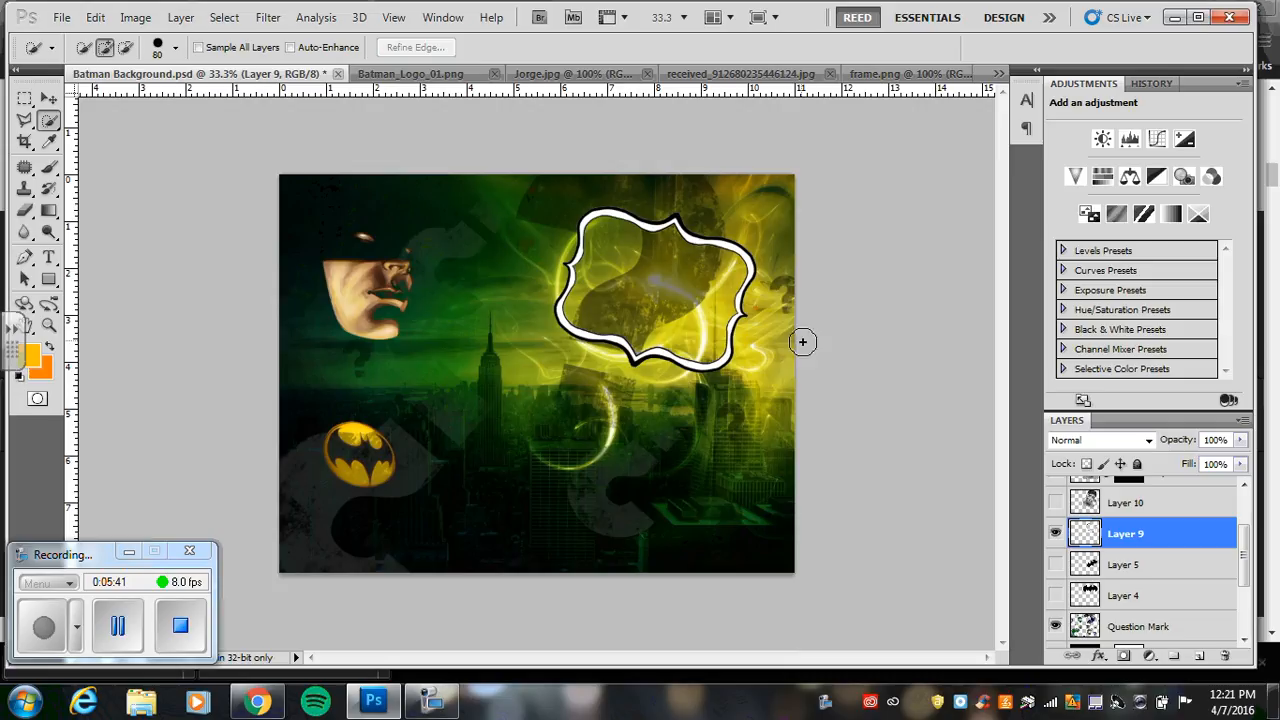
pyautogui.click(665, 301)
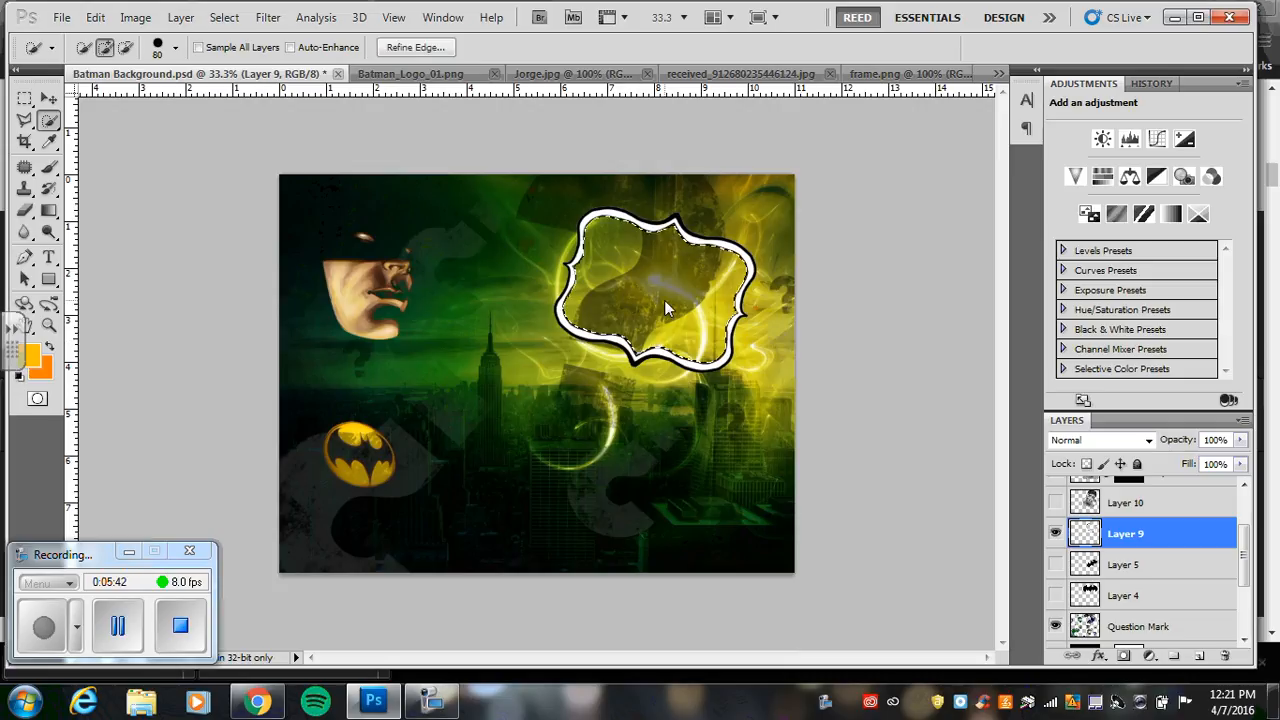
# Show the portrait on Layer 10 and mask it to the selected interior of the frame
pyautogui.click(1150, 502)
pyautogui.click(1055, 503)
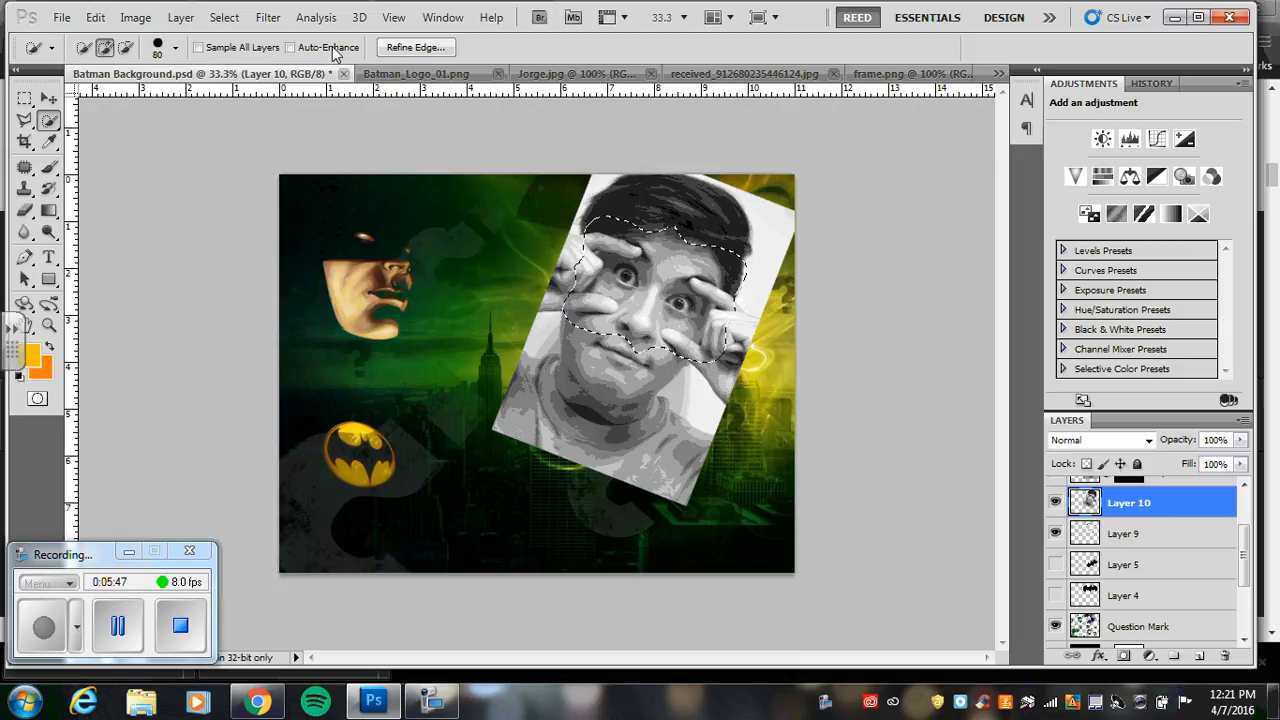
pyautogui.click(1123, 656)
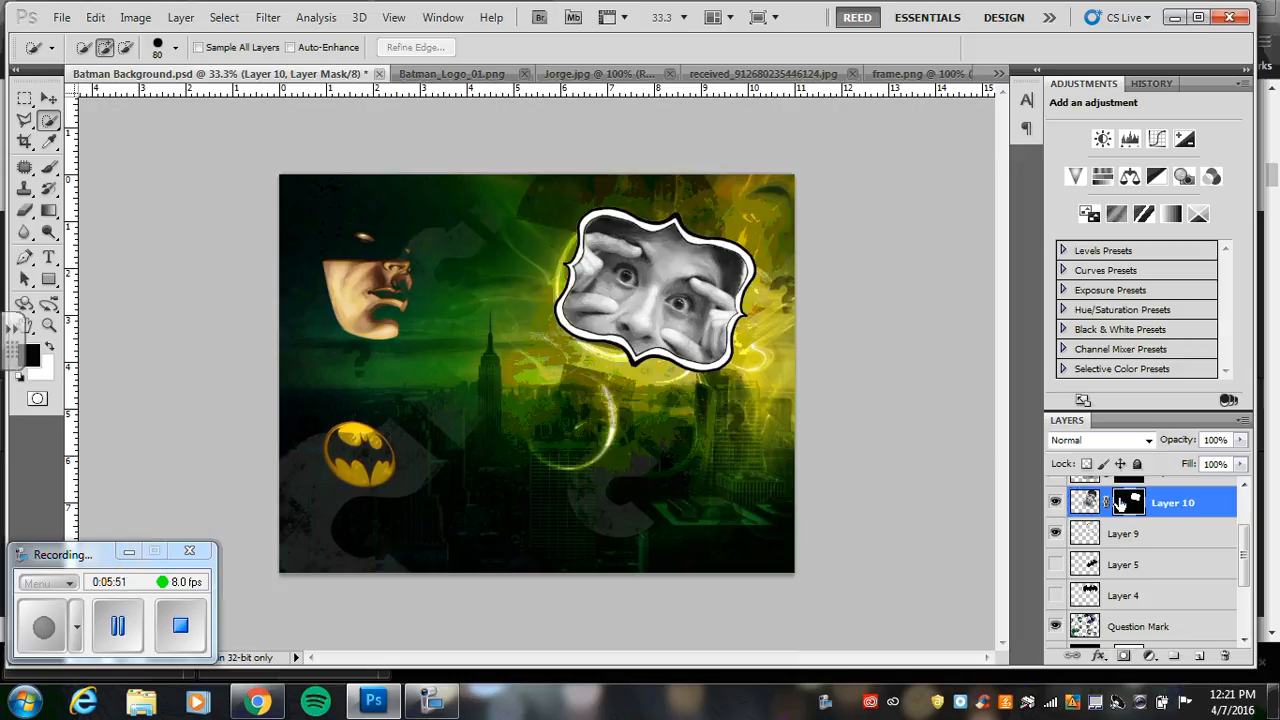
# Unlink the framed portrait from its mask and shift the photo slightly up and right inside the frame
pyautogui.click(1086, 503)
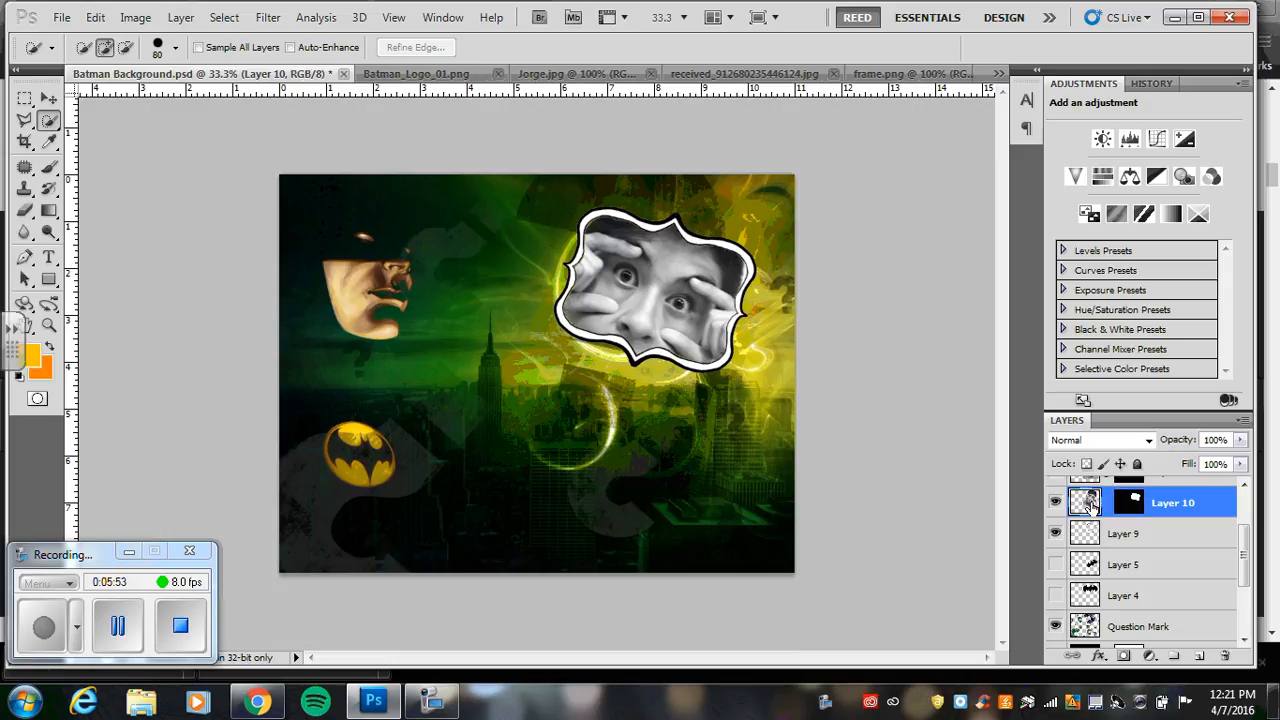
pyautogui.click(52, 100)
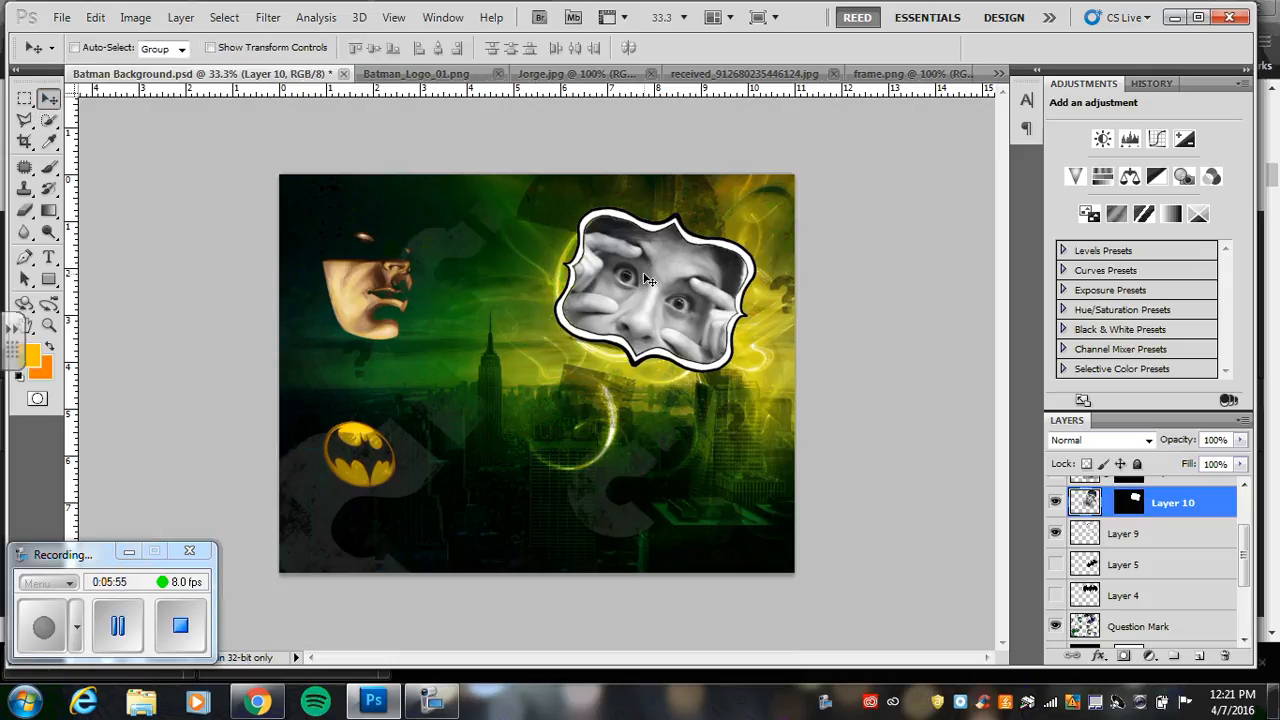
pyautogui.moveTo(648, 282)
pyautogui.mouseDown()
pyautogui.moveTo(658, 285)
pyautogui.moveTo(654, 244)
pyautogui.moveTo(656, 264)
pyautogui.mouseUp()
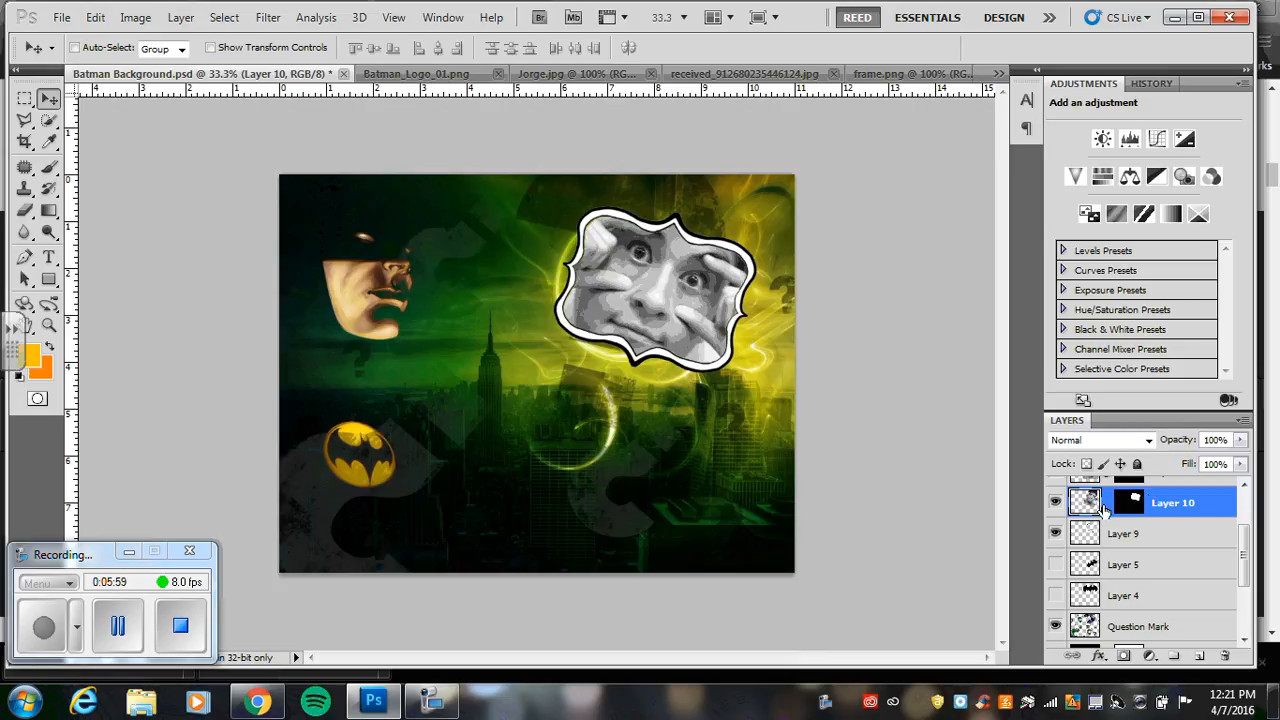